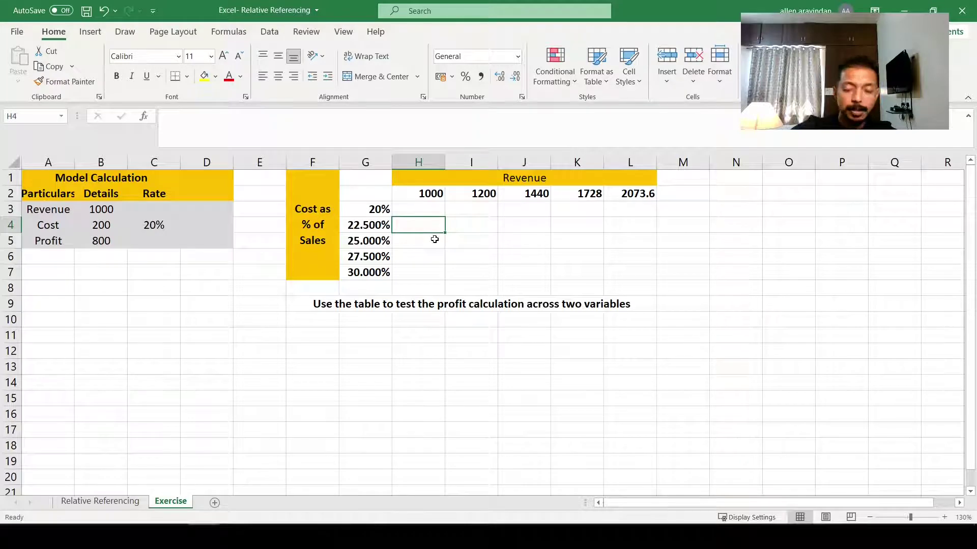
- Enlarge the Exercise sheet's zoom to 180%
{"action": "left_click", "coordinate": [944, 517]}
{"action": "left_click", "coordinate": [944, 517]}
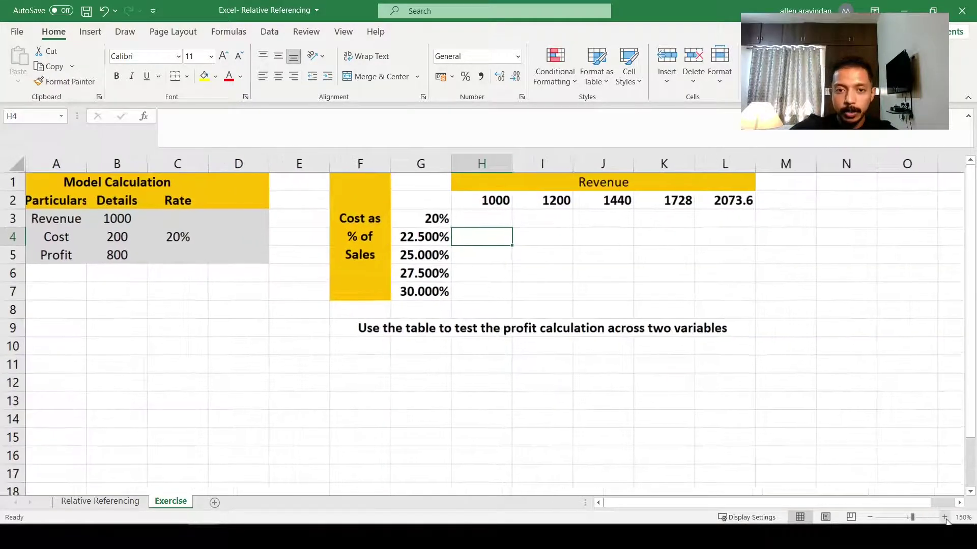
{"action": "left_click", "coordinate": [944, 517]}
{"action": "left_click", "coordinate": [507, 216]}
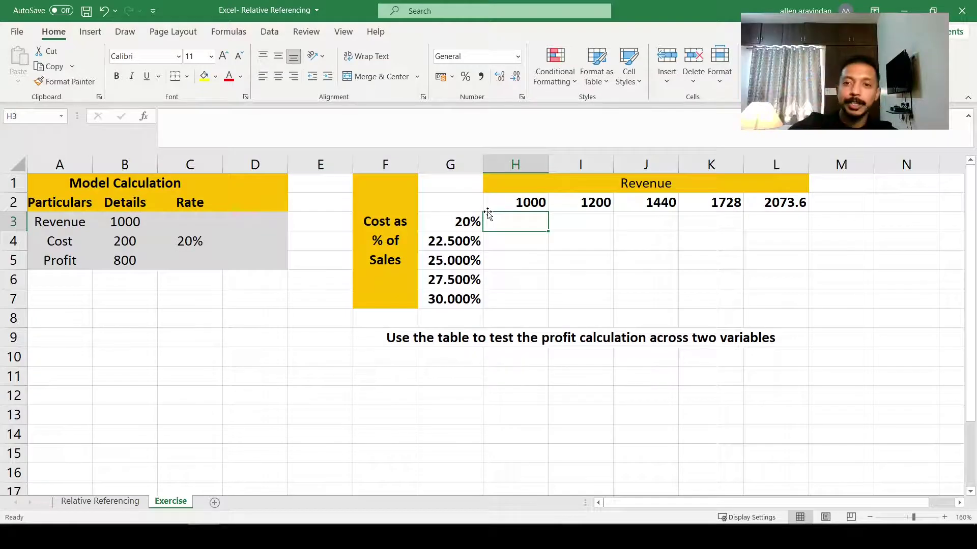
{"action": "left_click", "coordinate": [502, 204]}
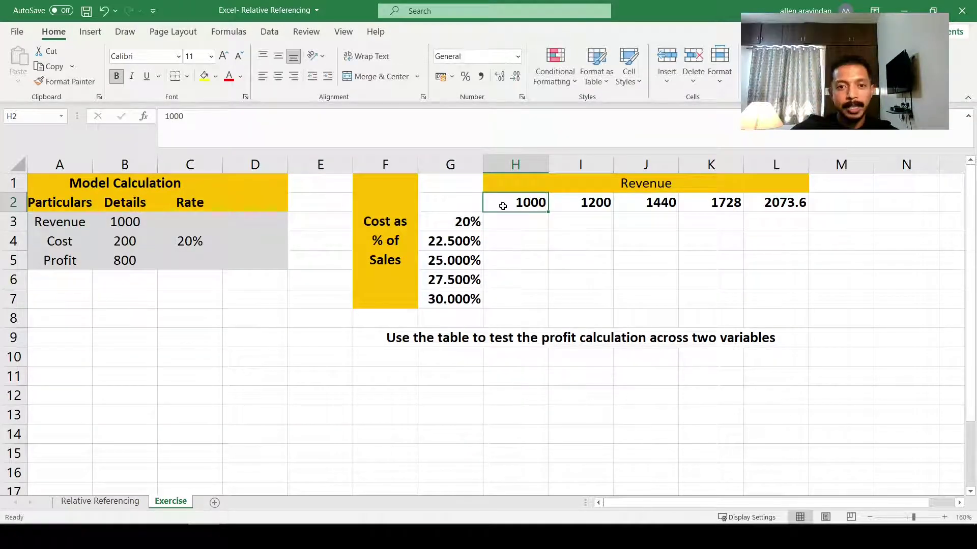
{"action": "key", "text": "F2"}
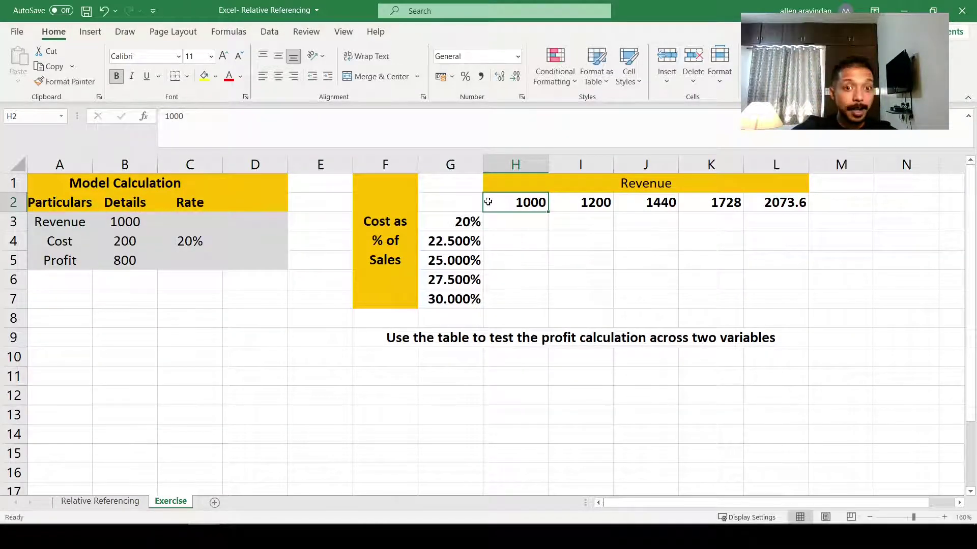
{"action": "left_click", "coordinate": [83, 203]}
{"action": "left_click", "coordinate": [109, 226]}
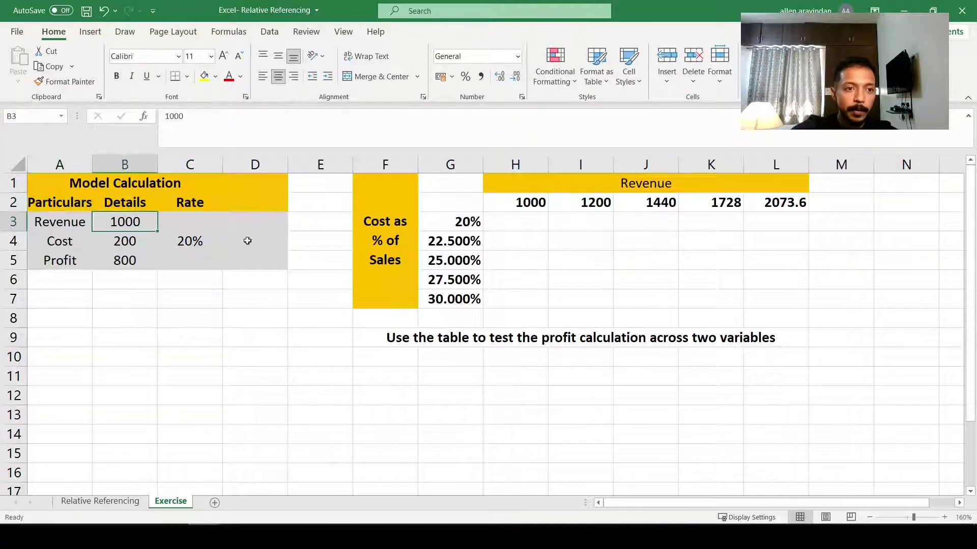
{"action": "left_click", "coordinate": [944, 518]}
{"action": "left_click", "coordinate": [944, 517]}
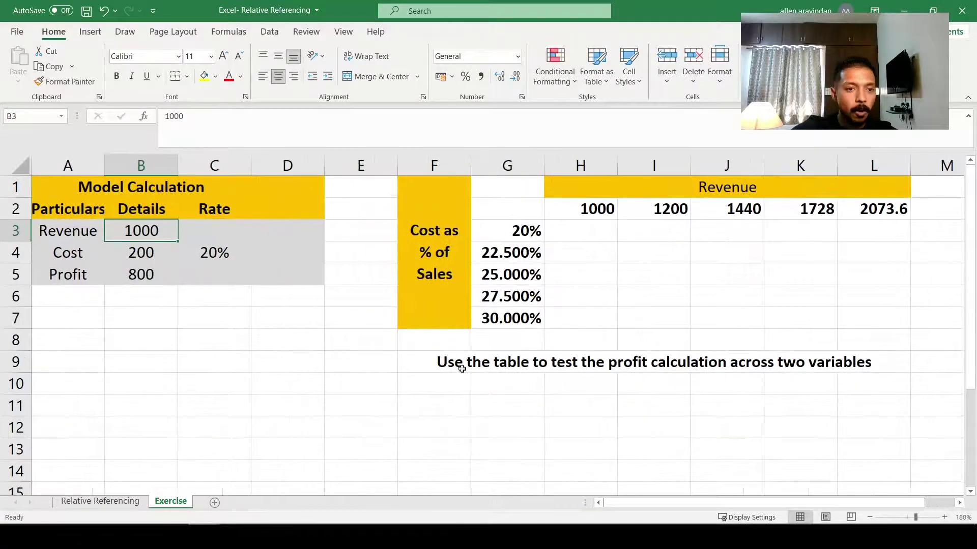
- Examine the Cost and Profit formulas in the model calculation and the formulas behind the revenue headings in row 2
{"action": "left_click", "coordinate": [128, 249]}
{"action": "left_click", "coordinate": [136, 230]}
{"action": "left_click", "coordinate": [137, 261]}
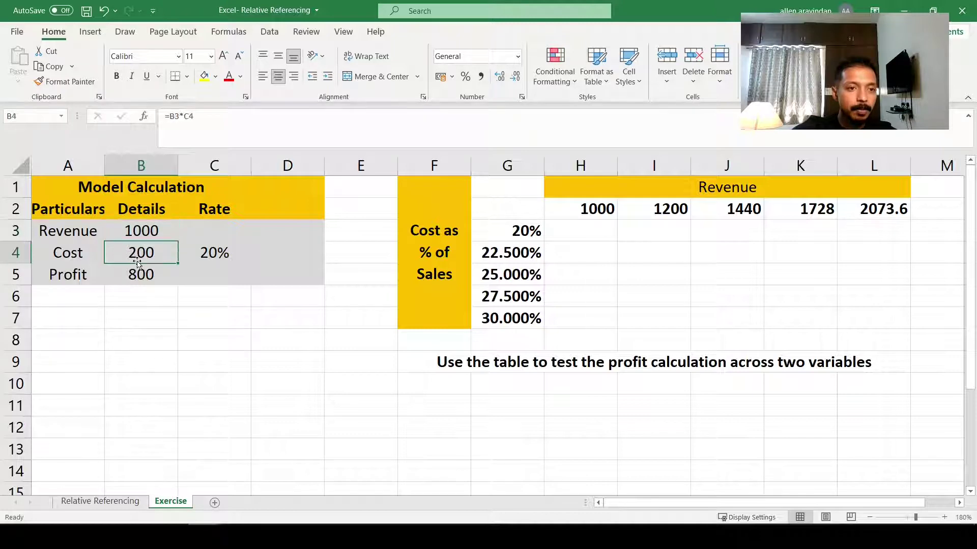
{"action": "double_click", "coordinate": [141, 261]}
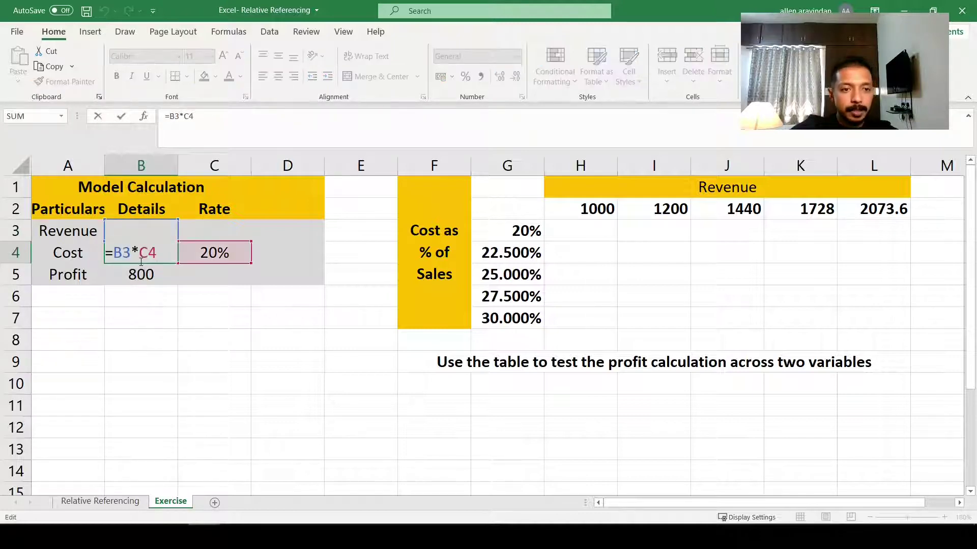
{"action": "key", "text": "Escape"}
{"action": "double_click", "coordinate": [153, 260]}
{"action": "key", "text": "Escape"}
{"action": "double_click", "coordinate": [150, 277]}
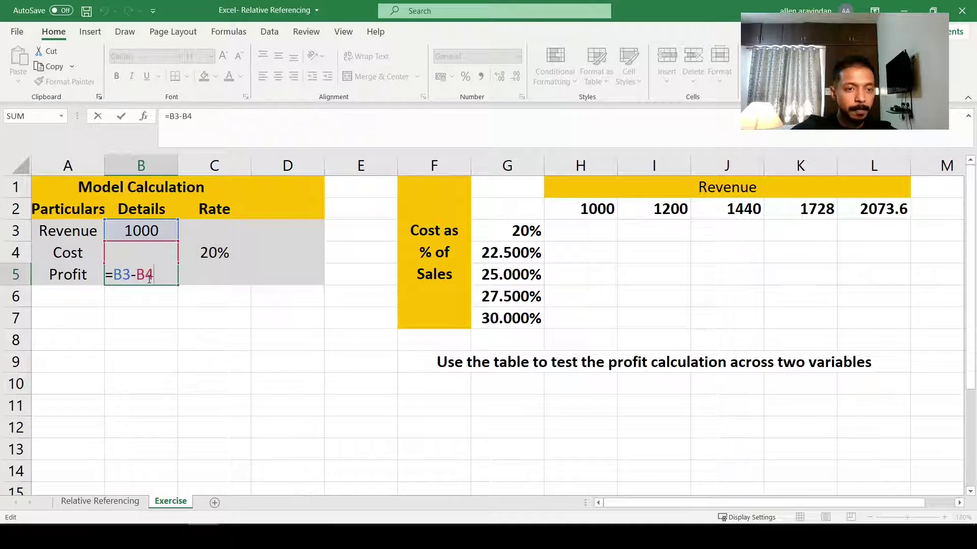
{"action": "key", "text": "Escape"}
{"action": "left_click_drag", "start_coordinate": [520, 232], "coordinate": [514, 318]}
{"action": "left_click_drag", "start_coordinate": [585, 206], "coordinate": [880, 209]}
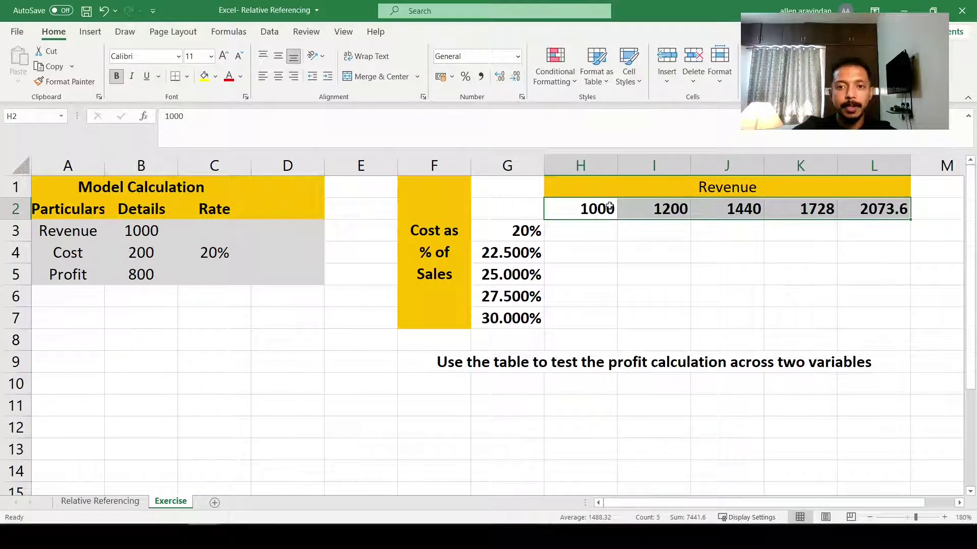
{"action": "left_click", "coordinate": [677, 209]}
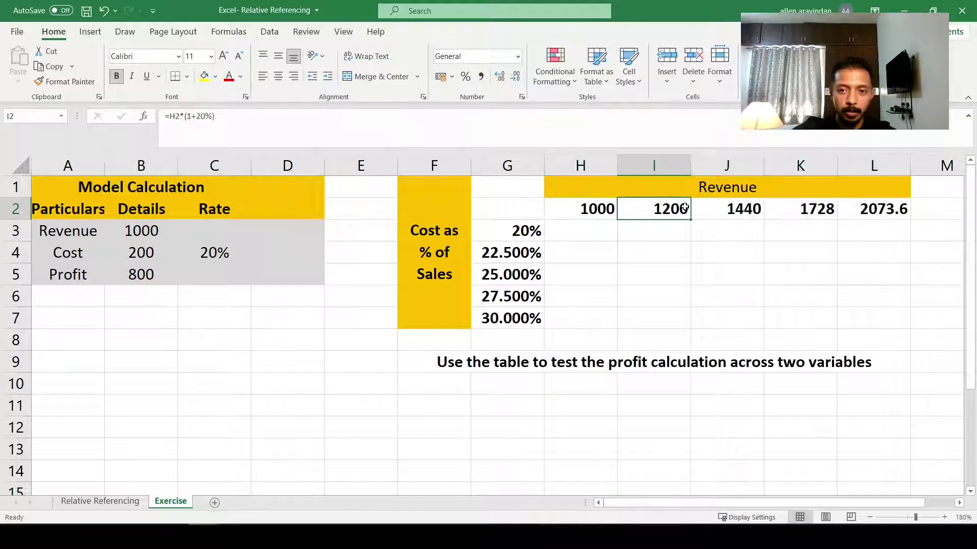
{"action": "double_click", "coordinate": [744, 210]}
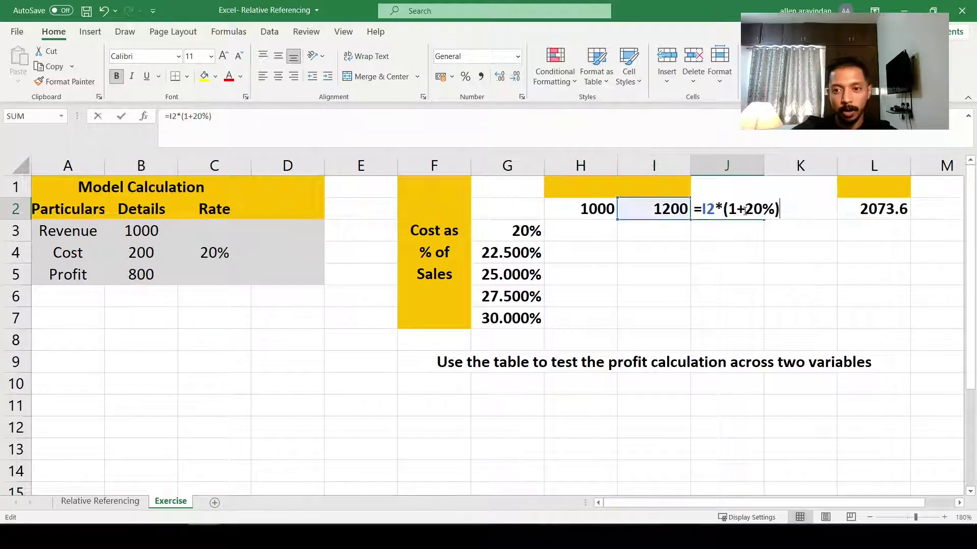
{"action": "key", "text": "Escape"}
- Copy the cost percentages in G3:G7 and paste them as values only into the blank area starting at G12
{"action": "left_click", "coordinate": [511, 231]}
{"action": "key", "text": "shift+Down"}
{"action": "key", "text": "shift+Down"}
{"action": "key", "text": "shift+Down"}
{"action": "key", "text": "shift+Down"}
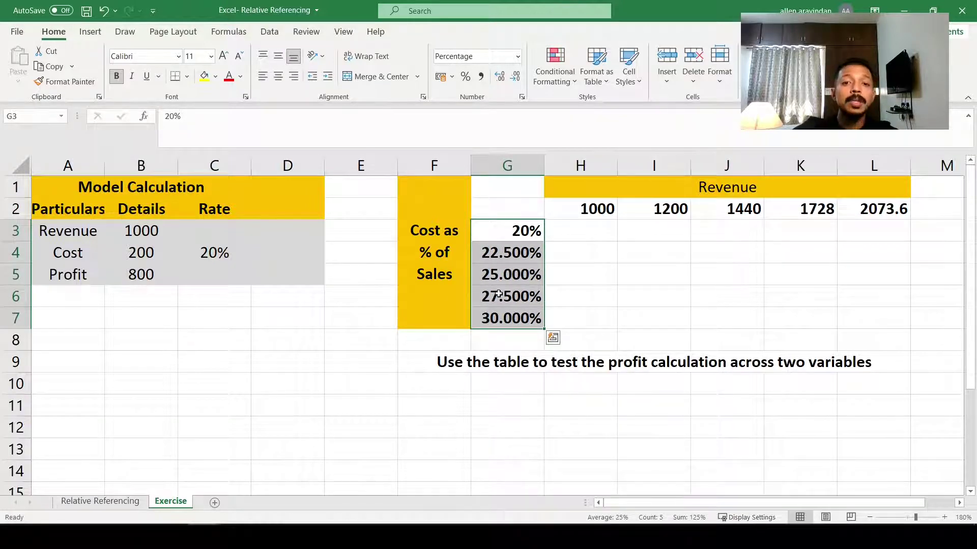
{"action": "key", "text": "ctrl+c"}
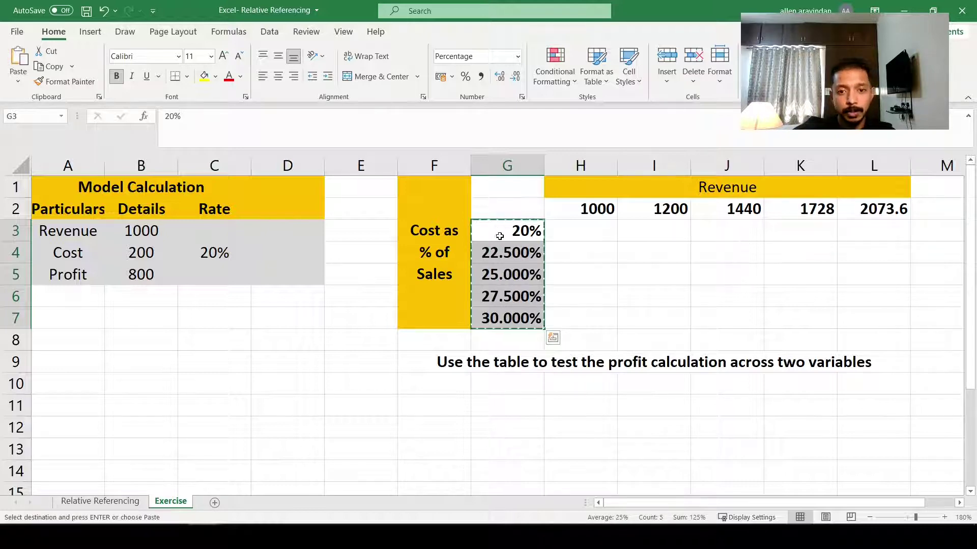
{"action": "scroll", "coordinate": [502, 244], "scroll_direction": "down", "scroll_amount": 3}
{"action": "right_click", "coordinate": [487, 228]}
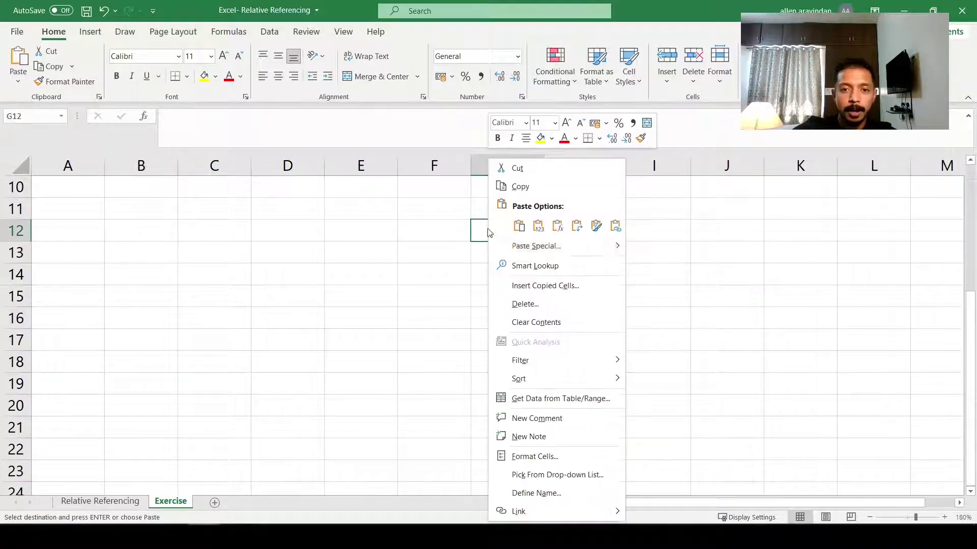
{"action": "left_click", "coordinate": [543, 225]}
{"action": "left_click", "coordinate": [532, 291]}
- Fill the pasted values in G12:G16 with yellow and format them as percentages
{"action": "left_click_drag", "start_coordinate": [514, 230], "coordinate": [515, 318]}
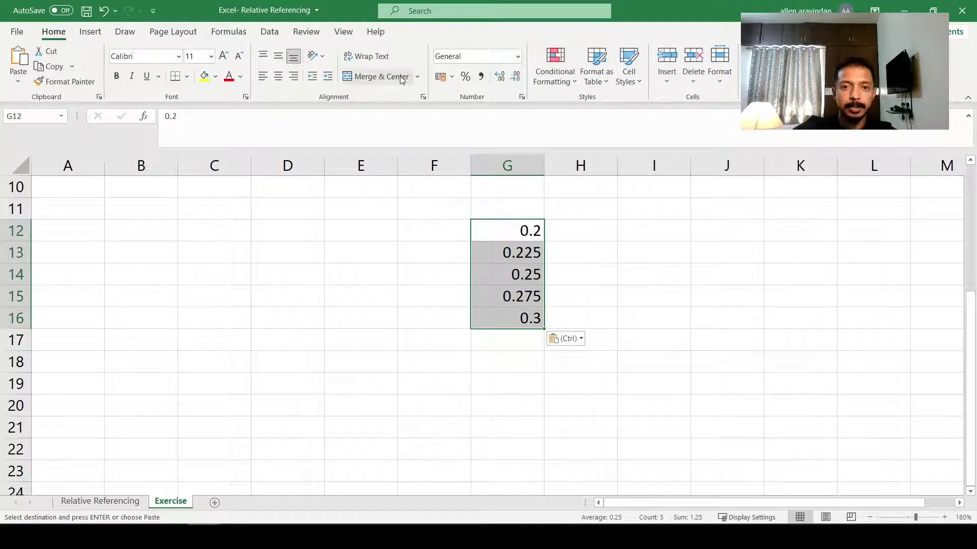
{"action": "left_click", "coordinate": [205, 76]}
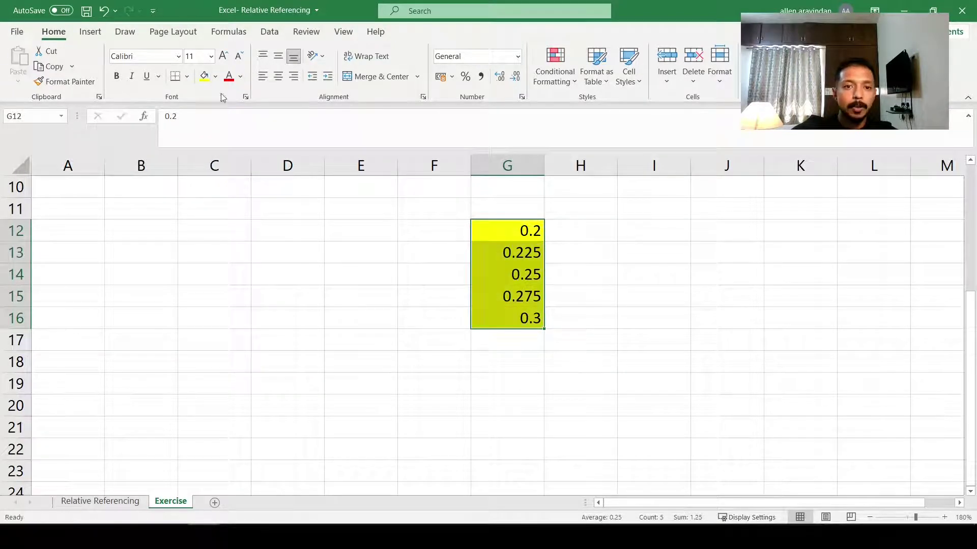
{"action": "left_click", "coordinate": [465, 76]}
{"action": "left_click", "coordinate": [540, 230]}
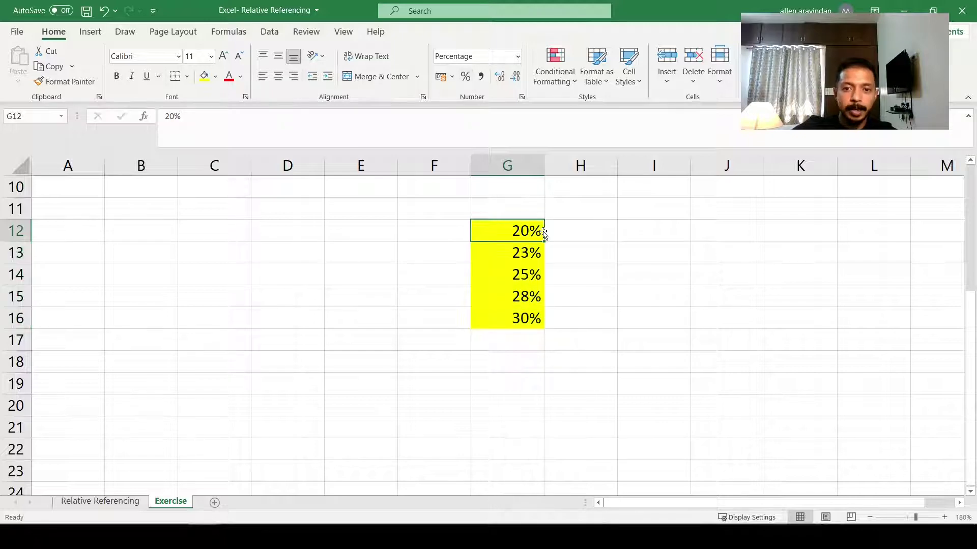
{"action": "scroll", "coordinate": [545, 231], "scroll_direction": "up", "scroll_amount": 1}
{"action": "left_click_drag", "start_coordinate": [522, 293], "coordinate": [528, 388]}
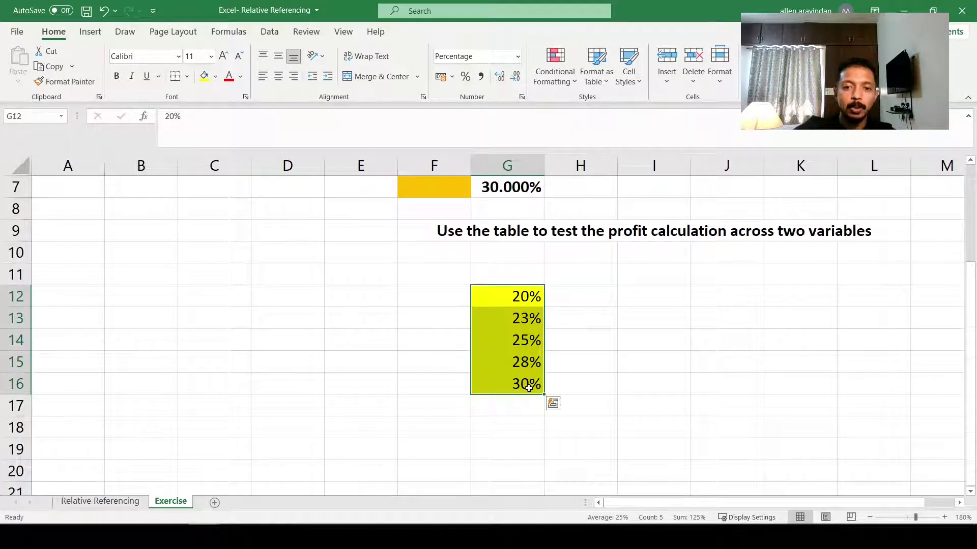
{"action": "left_click", "coordinate": [507, 271]}
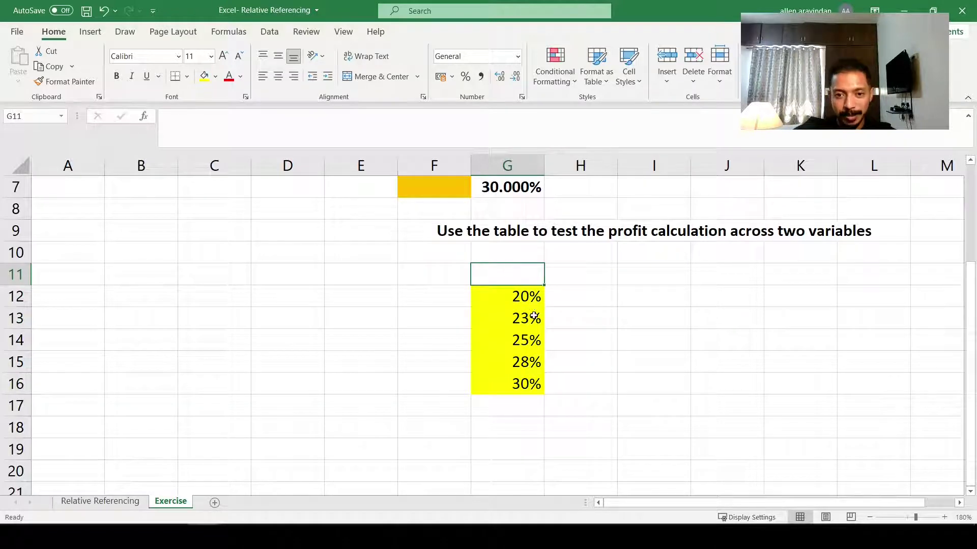
{"action": "left_click_drag", "start_coordinate": [520, 300], "coordinate": [524, 384]}
- Label the pasted percentages by entering "Cost%" in cell F13
{"action": "left_click", "coordinate": [444, 335]}
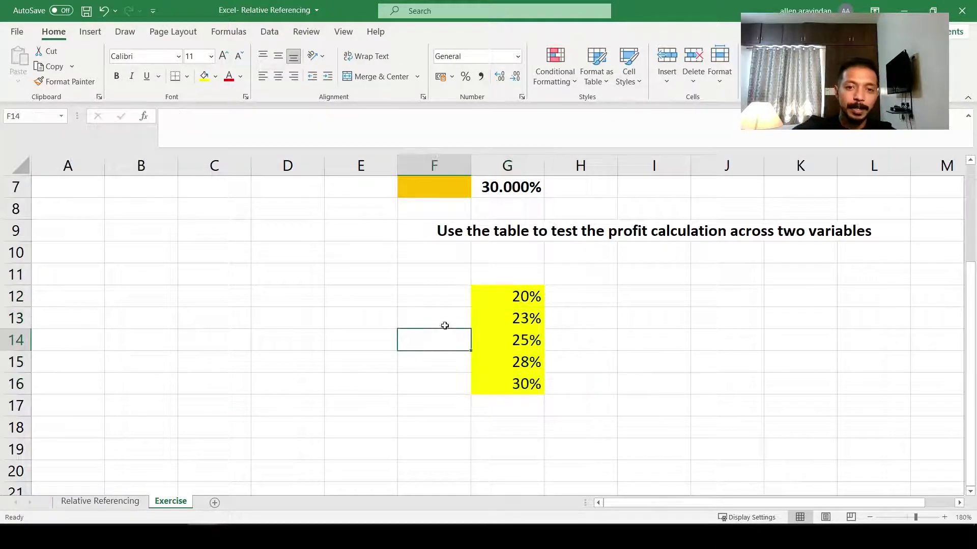
{"action": "left_click", "coordinate": [444, 316]}
{"action": "type", "text": "Cost"}
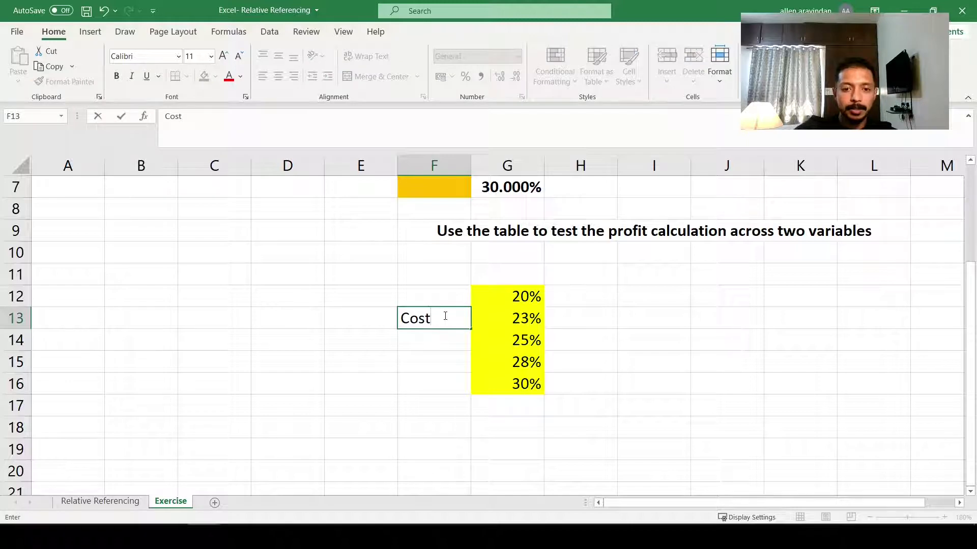
{"action": "type", "text": "%"}
{"action": "key", "text": "Return"}
{"action": "left_click", "coordinate": [521, 296]}
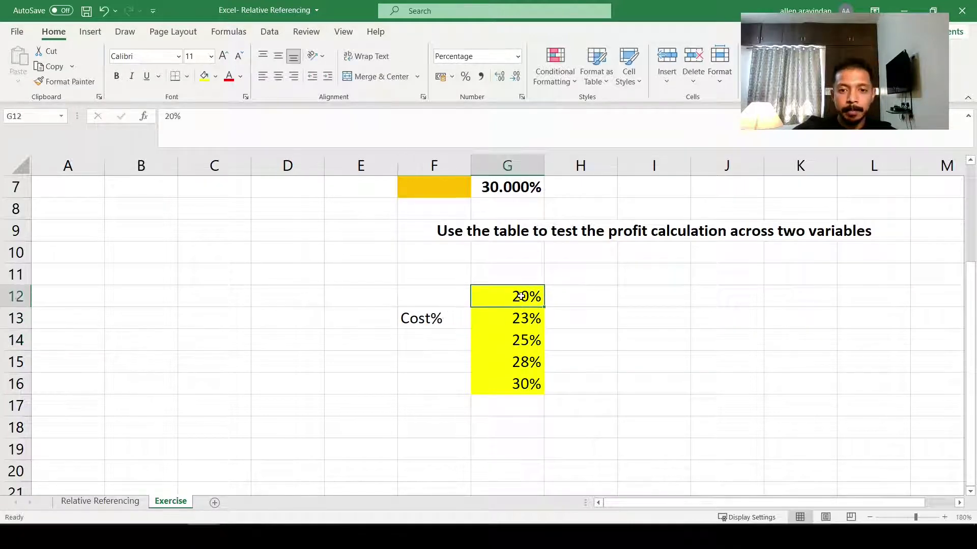
{"action": "left_click", "coordinate": [521, 277]}
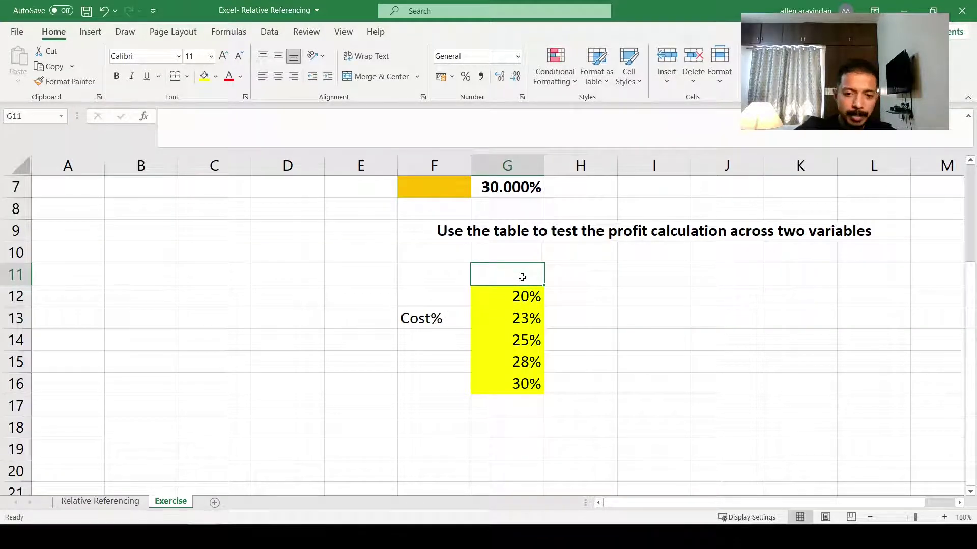
{"action": "scroll", "coordinate": [528, 280], "scroll_direction": "up", "scroll_amount": 1}
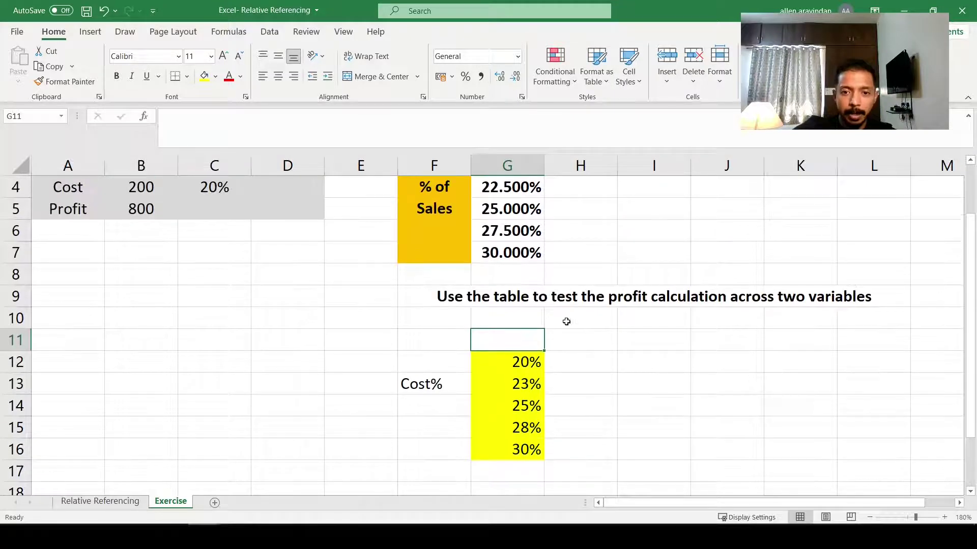
{"action": "left_click_drag", "start_coordinate": [566, 335], "coordinate": [792, 342]}
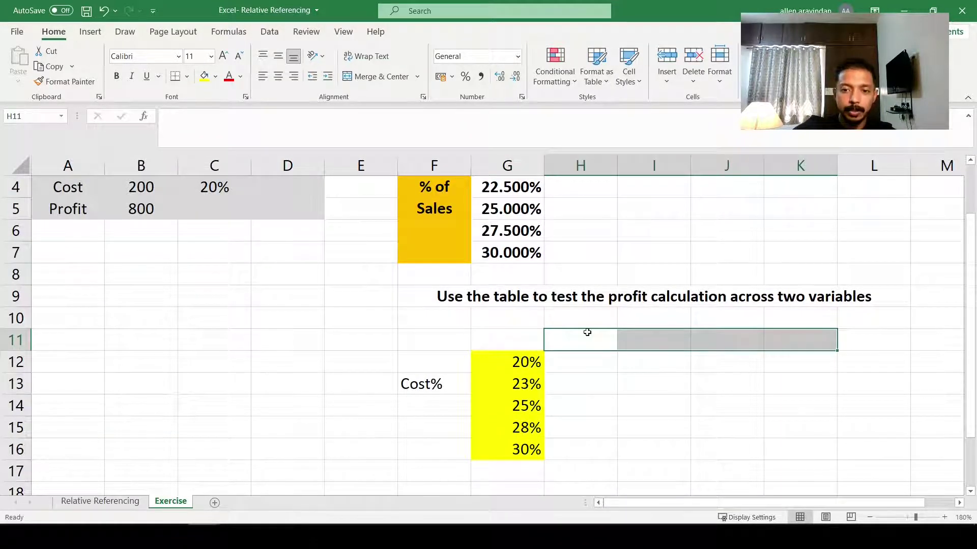
{"action": "left_click_drag", "start_coordinate": [584, 332], "coordinate": [786, 337]}
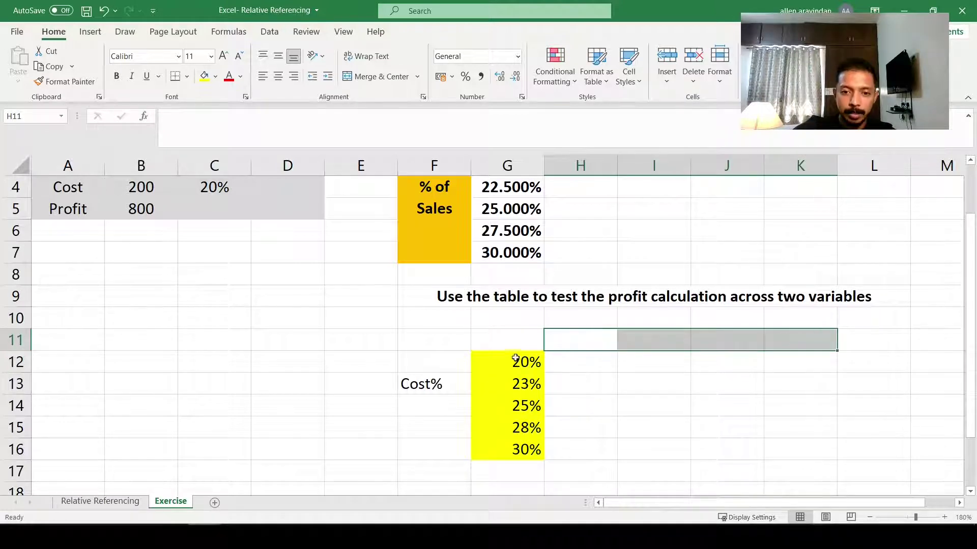
{"action": "left_click_drag", "start_coordinate": [515, 358], "coordinate": [527, 433]}
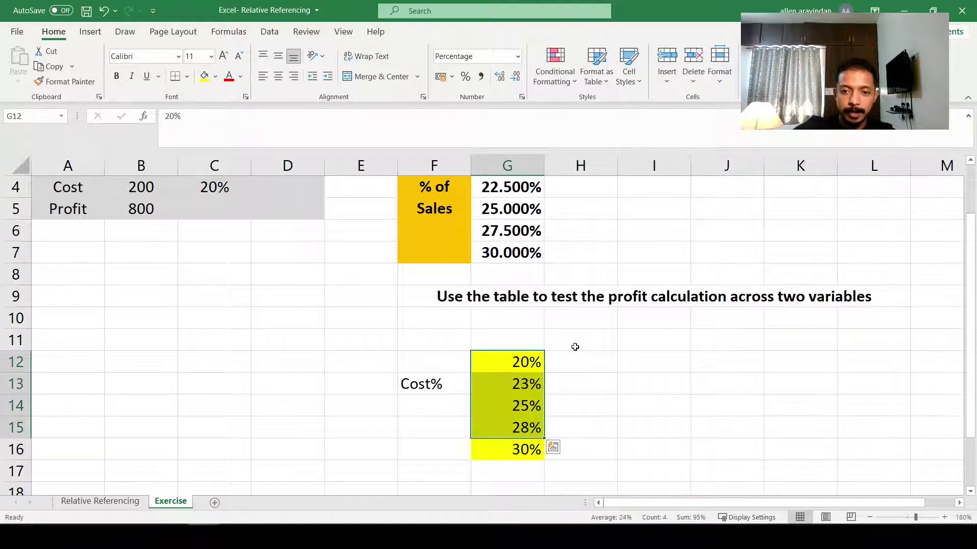
{"action": "left_click_drag", "start_coordinate": [575, 343], "coordinate": [761, 346]}
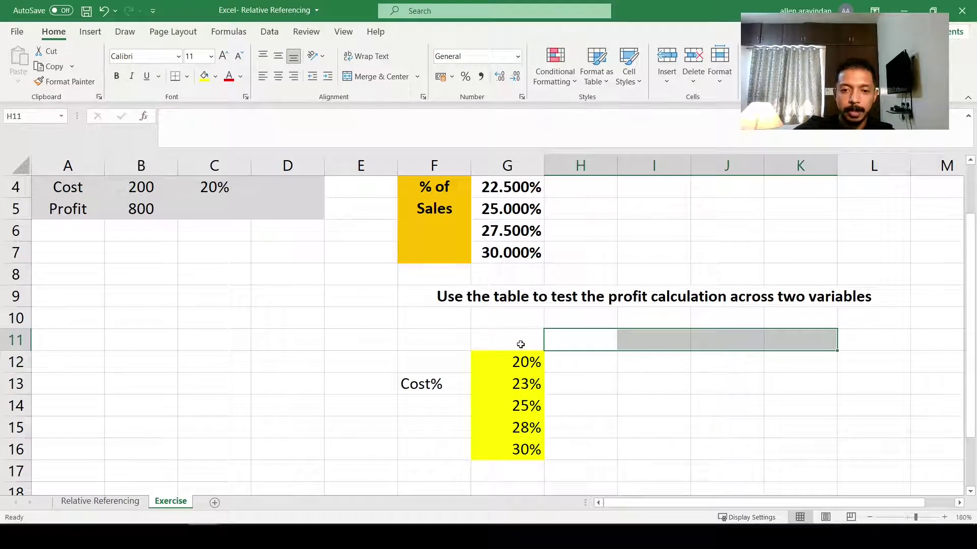
- Link the corner cell G11 to the model's profit with the formula =B5
{"action": "left_click", "coordinate": [519, 343]}
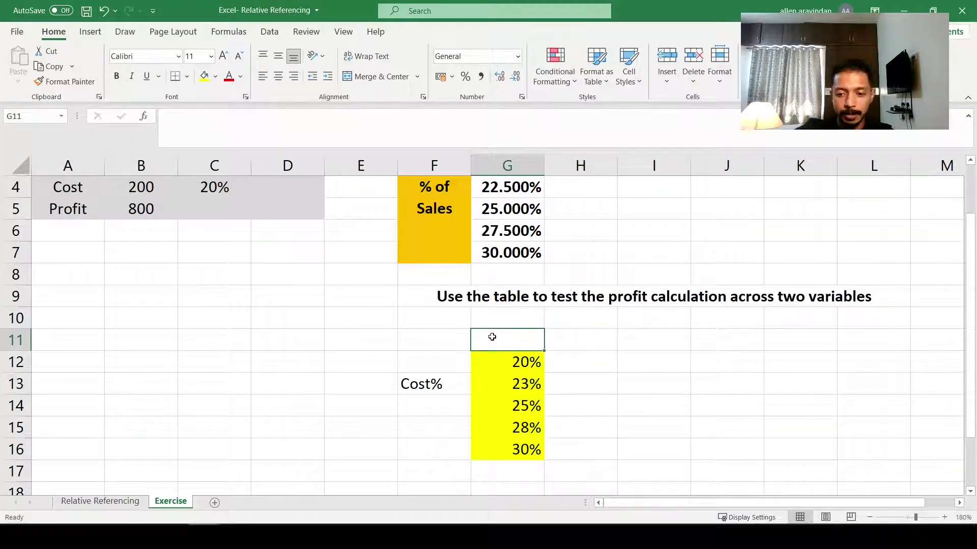
{"action": "type", "text": "="}
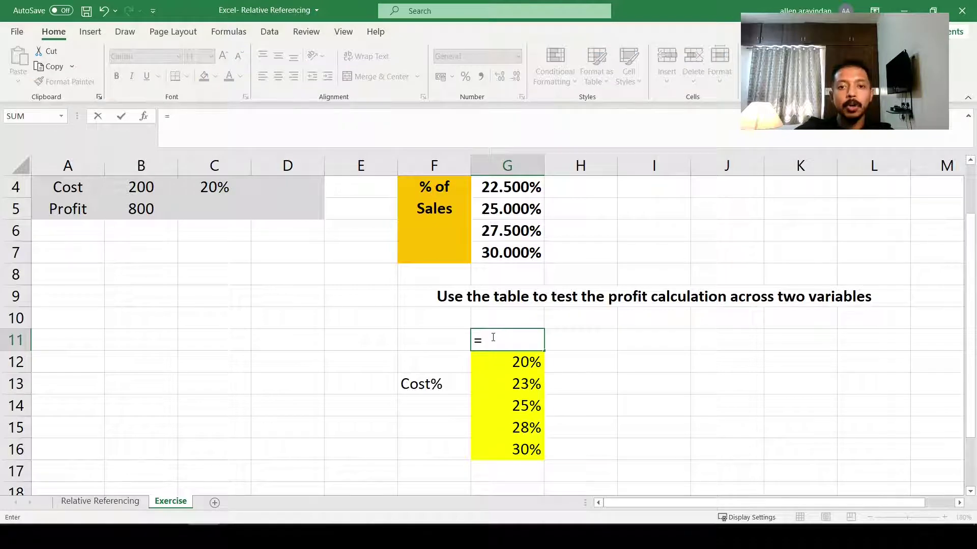
{"action": "scroll", "coordinate": [192, 364], "scroll_direction": "up", "scroll_amount": 1}
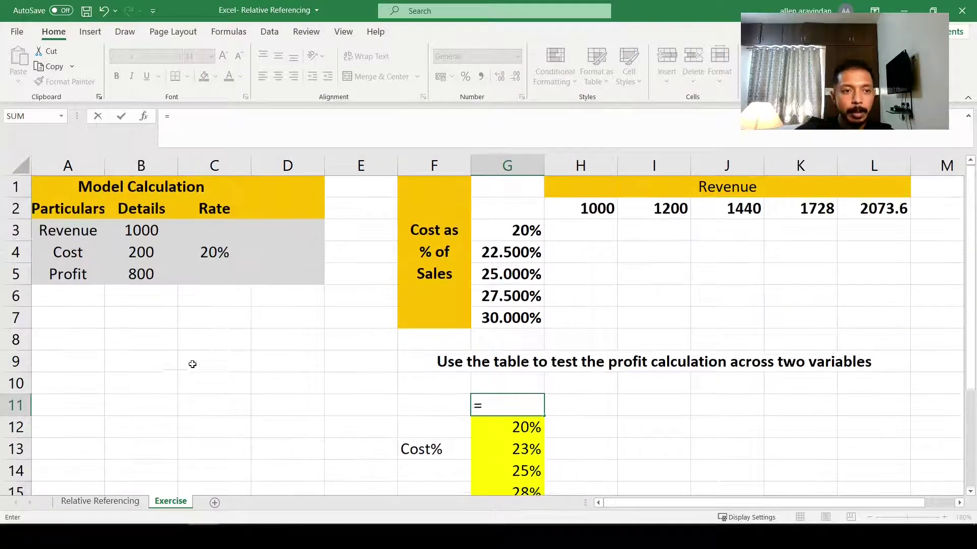
{"action": "left_click", "coordinate": [131, 274]}
{"action": "scroll", "coordinate": [191, 300], "scroll_direction": "down", "scroll_amount": 1}
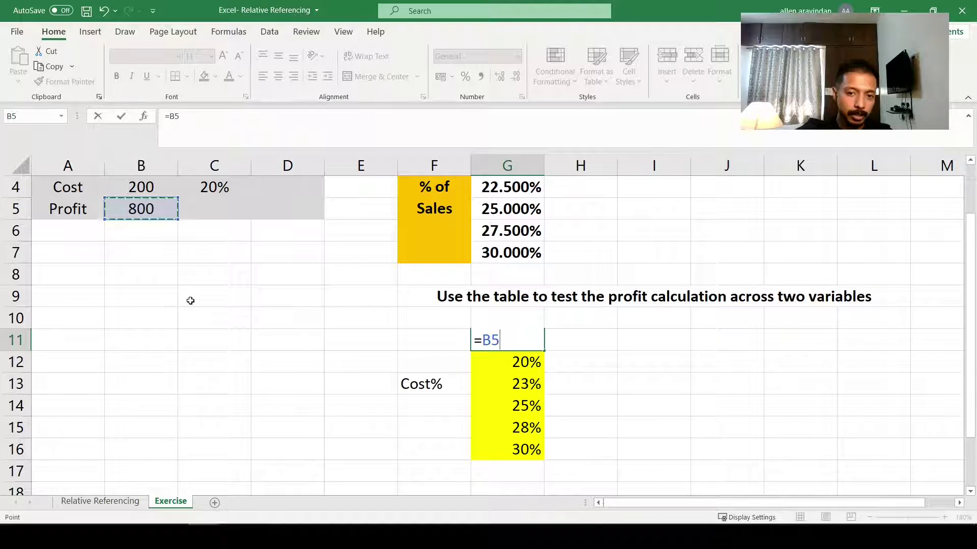
{"action": "key", "text": "Return"}
{"action": "left_click", "coordinate": [521, 341]}
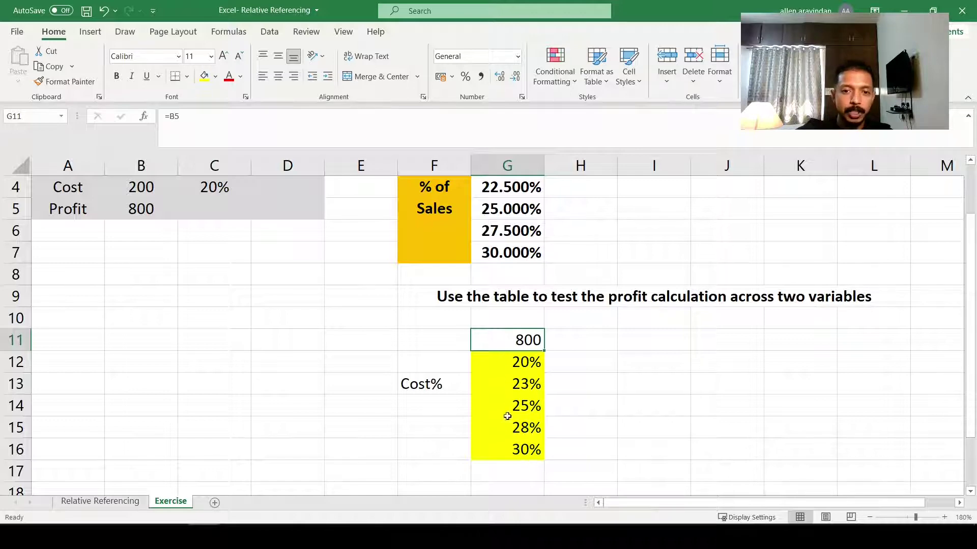
{"action": "scroll", "coordinate": [507, 416], "scroll_direction": "up", "scroll_amount": 1}
{"action": "left_click_drag", "start_coordinate": [524, 231], "coordinate": [509, 440]}
{"action": "scroll", "coordinate": [522, 318], "scroll_direction": "down", "scroll_amount": 1}
{"action": "left_click", "coordinate": [514, 340]}
{"action": "left_click_drag", "start_coordinate": [513, 338], "coordinate": [523, 408]}
{"action": "scroll", "coordinate": [523, 407], "scroll_direction": "up", "scroll_amount": 1}
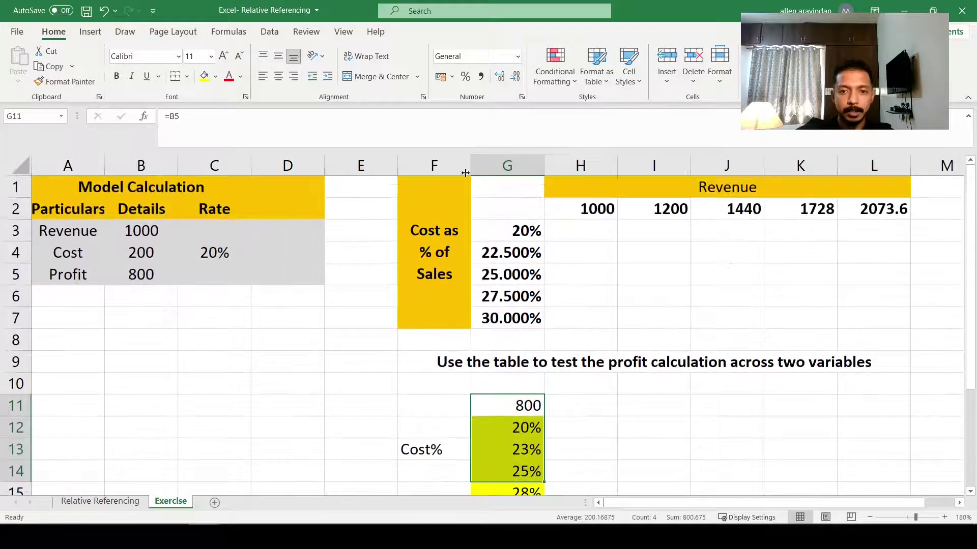
{"action": "left_click", "coordinate": [494, 205]}
{"action": "left_click_drag", "start_coordinate": [494, 205], "coordinate": [513, 316]}
{"action": "left_click_drag", "start_coordinate": [515, 211], "coordinate": [839, 312]}
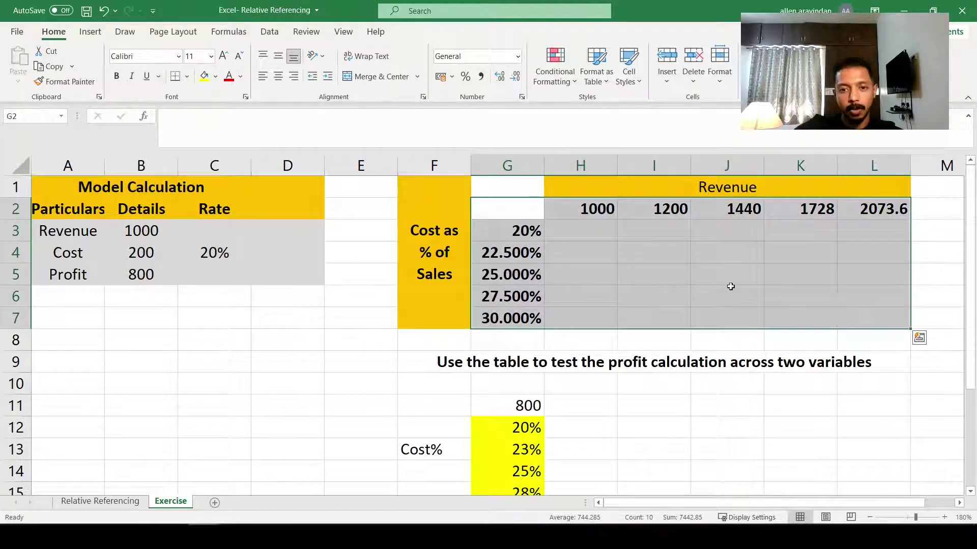
- Start a What-If data table on G11:H16 and set blank cell C10 as the row input cell
{"action": "left_click_drag", "start_coordinate": [510, 209], "coordinate": [579, 449]}
{"action": "scroll", "coordinate": [507, 313], "scroll_direction": "down", "scroll_amount": 1}
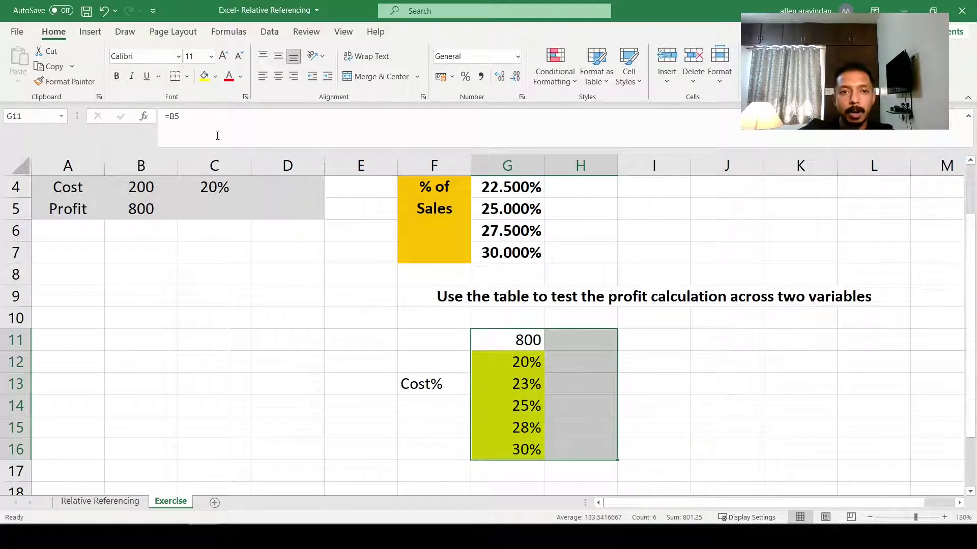
{"action": "left_click", "coordinate": [270, 32]}
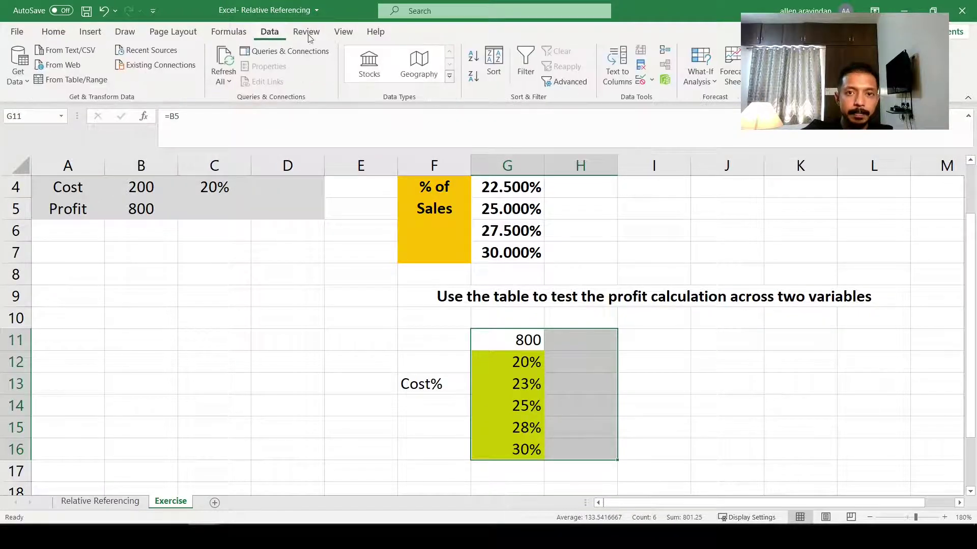
{"action": "left_click", "coordinate": [705, 76]}
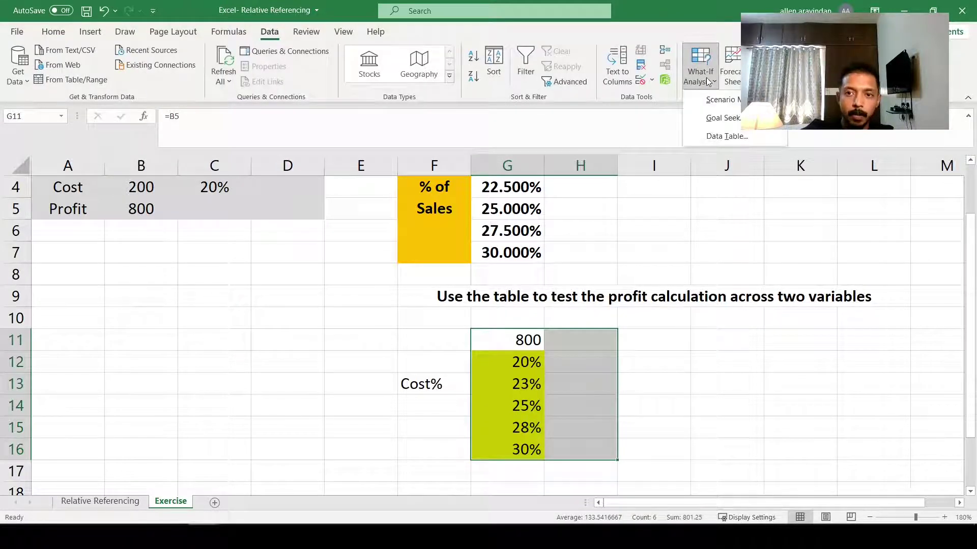
{"action": "left_click", "coordinate": [726, 141]}
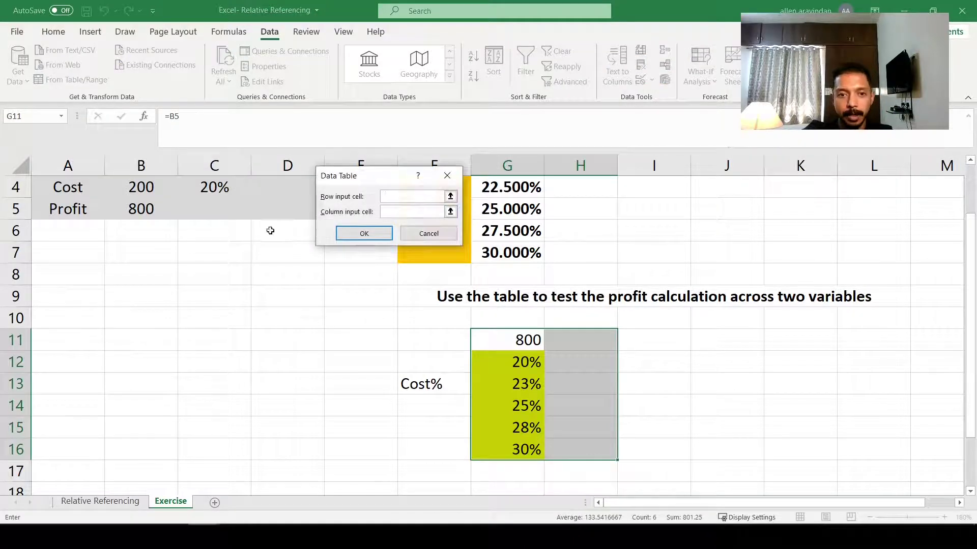
{"action": "left_click_drag", "start_coordinate": [334, 175], "coordinate": [411, 136]}
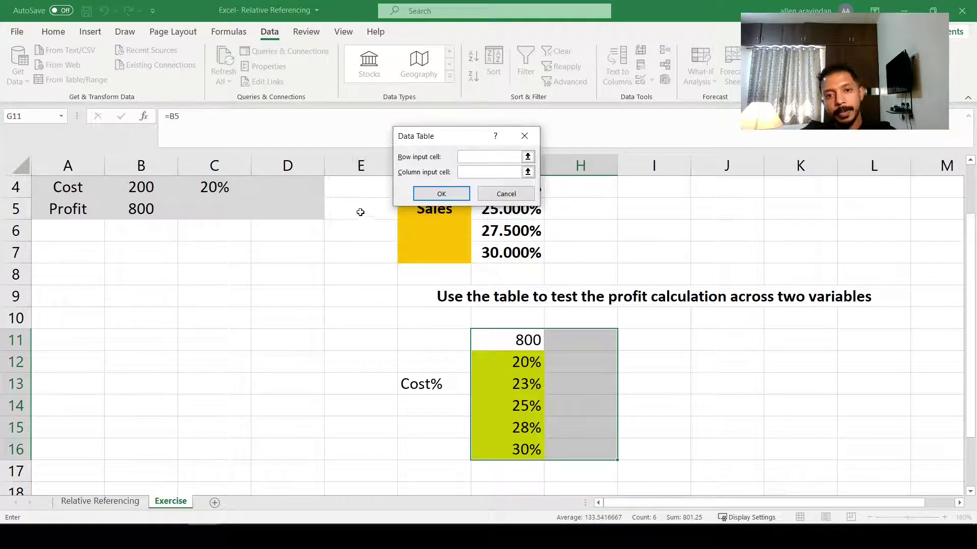
{"action": "left_click", "coordinate": [477, 159]}
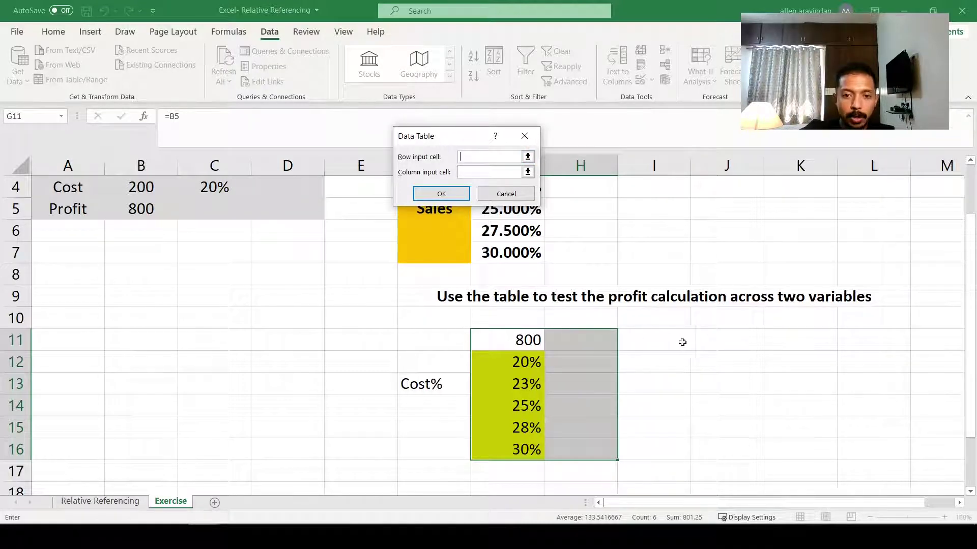
{"action": "scroll", "coordinate": [168, 249], "scroll_direction": "up", "scroll_amount": 1}
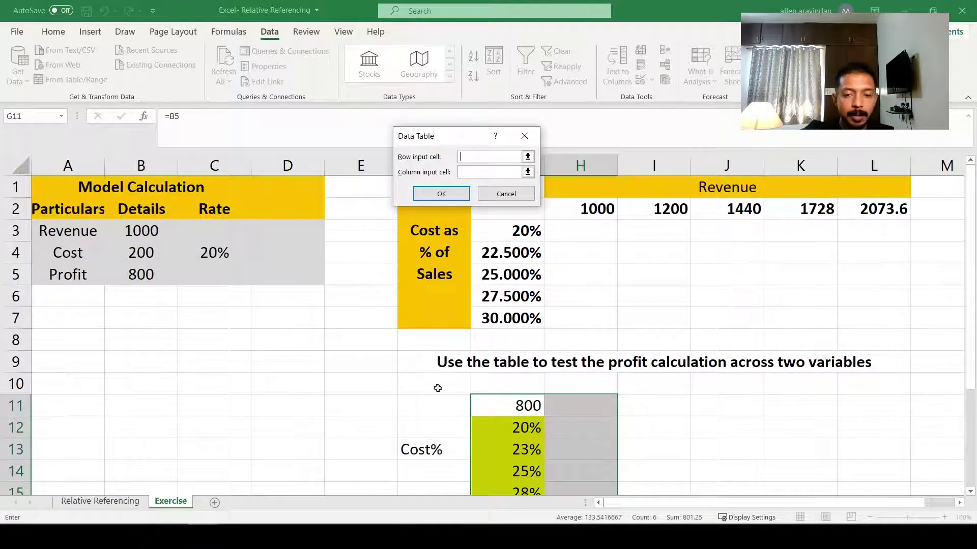
{"action": "left_click", "coordinate": [233, 387]}
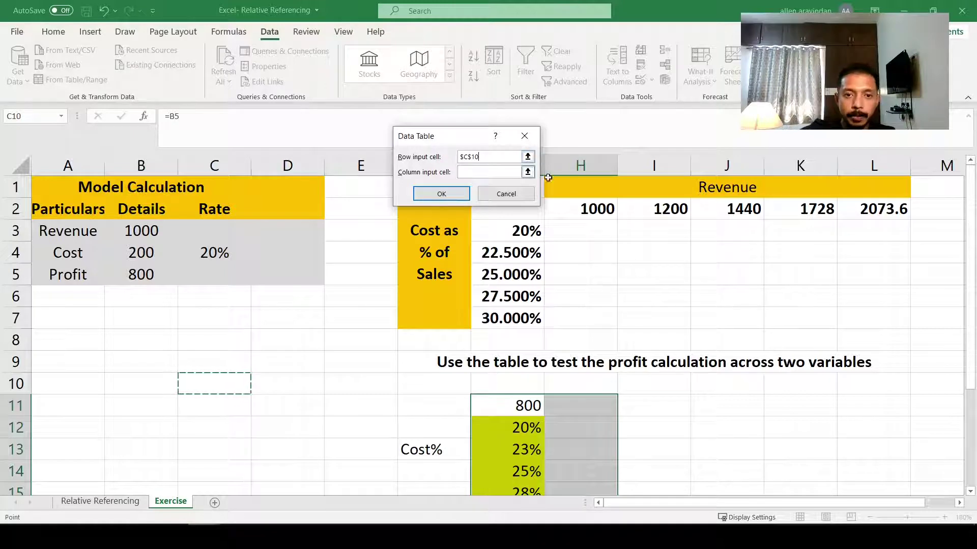
- Set the model's cost rate in C4 as the column input cell, generate the table and check the results in H12:H16
{"action": "left_click", "coordinate": [474, 172]}
{"action": "scroll", "coordinate": [179, 232], "scroll_direction": "down", "scroll_amount": 1}
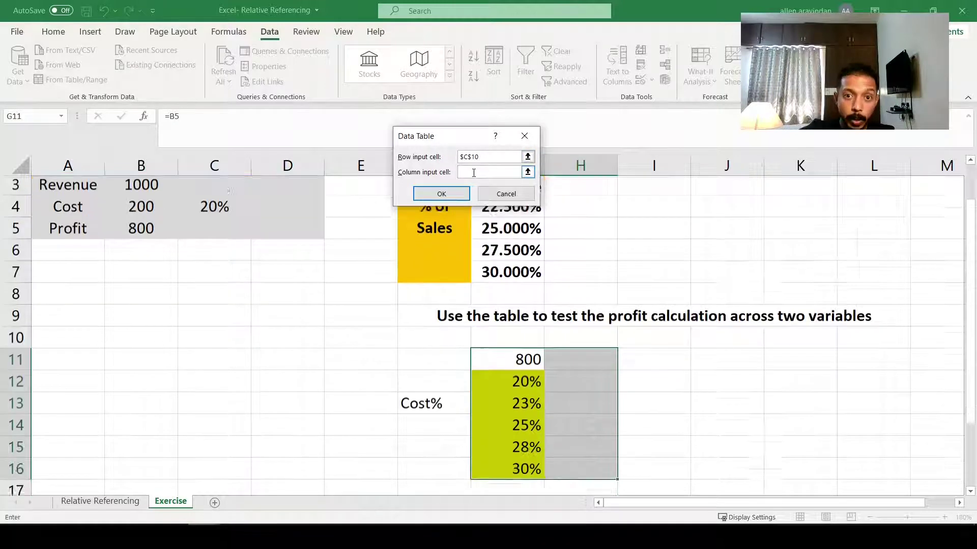
{"action": "scroll", "coordinate": [179, 232], "scroll_direction": "up", "scroll_amount": 1}
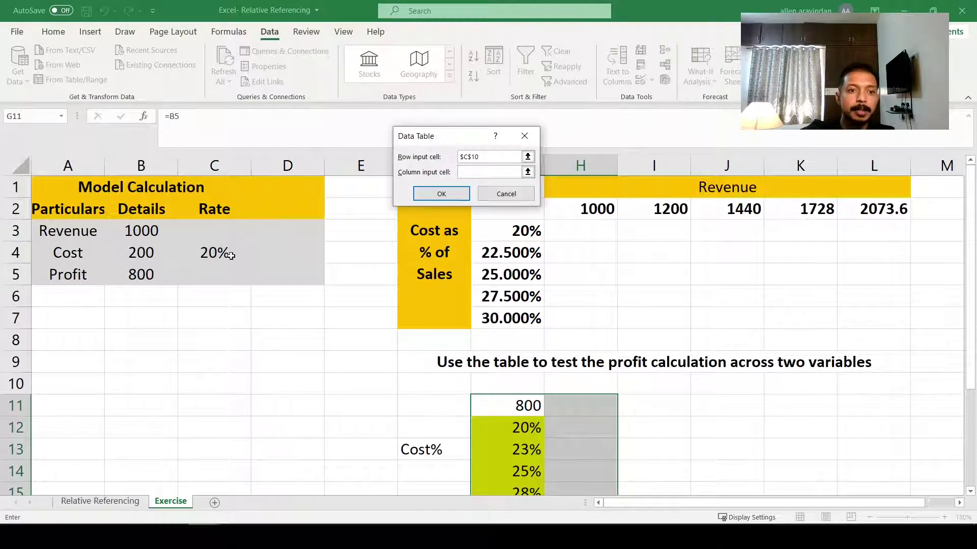
{"action": "scroll", "coordinate": [432, 380], "scroll_direction": "down", "scroll_amount": 1}
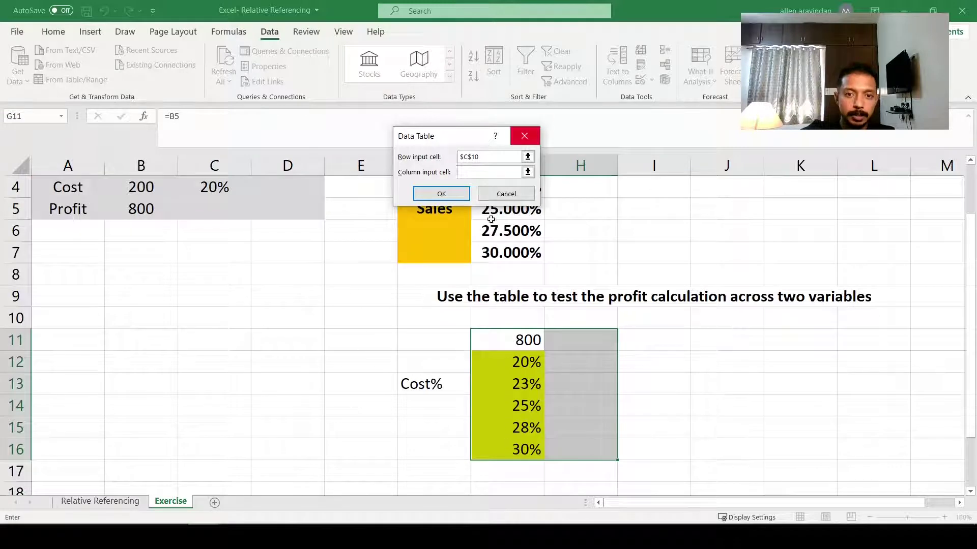
{"action": "scroll", "coordinate": [187, 273], "scroll_direction": "up", "scroll_amount": 1}
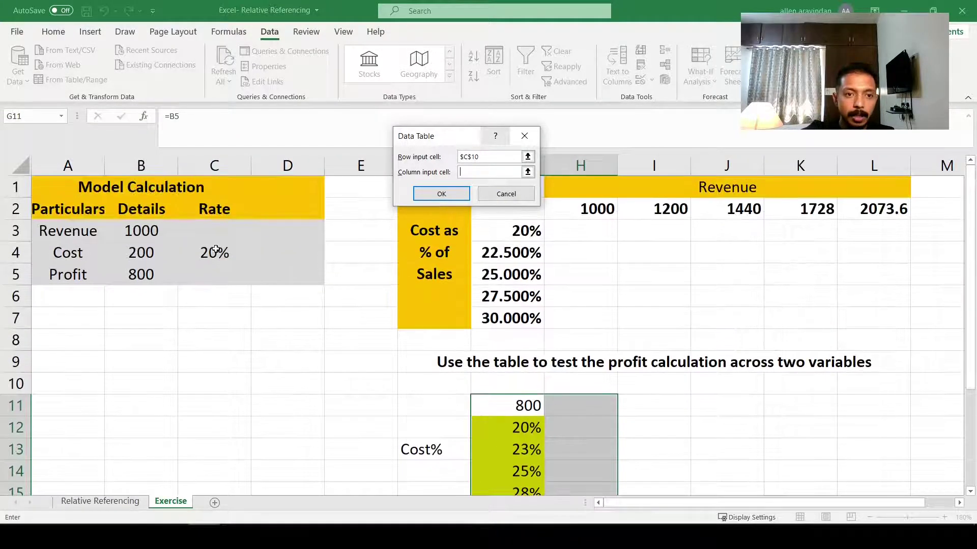
{"action": "left_click", "coordinate": [214, 253]}
{"action": "left_click", "coordinate": [435, 194]}
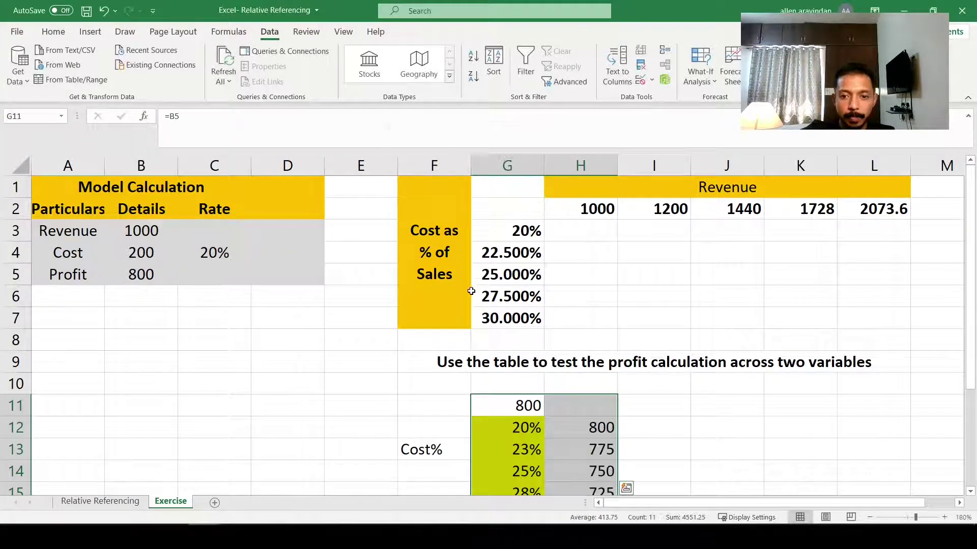
{"action": "scroll", "coordinate": [492, 300], "scroll_direction": "down", "scroll_amount": 2}
{"action": "left_click", "coordinate": [596, 305]}
{"action": "left_click_drag", "start_coordinate": [597, 307], "coordinate": [596, 377]}
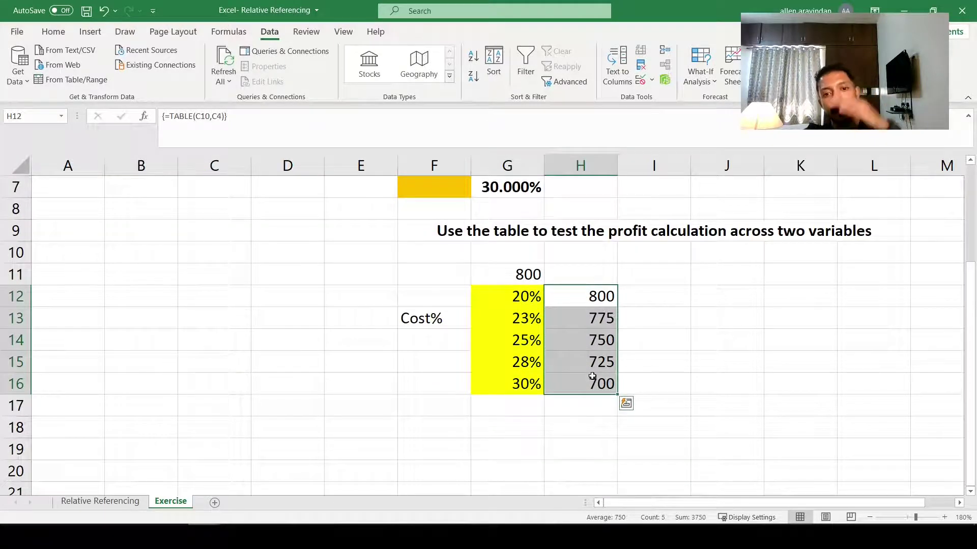
{"action": "scroll", "coordinate": [592, 377], "scroll_direction": "up", "scroll_amount": 1}
{"action": "left_click", "coordinate": [585, 340]}
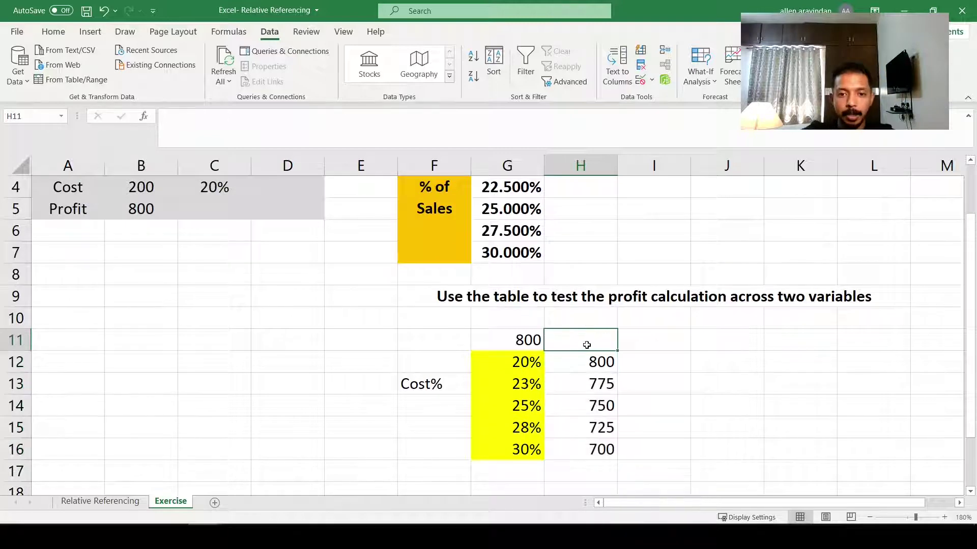
- Copy the revenue values in H2:L2 and paste them below the cost table, starting at H19
{"action": "scroll", "coordinate": [585, 339], "scroll_direction": "up", "scroll_amount": 1}
{"action": "left_click_drag", "start_coordinate": [576, 222], "coordinate": [840, 218]}
{"action": "key", "text": "ctrl+c"}
{"action": "scroll", "coordinate": [650, 340], "scroll_direction": "down", "scroll_amount": 4}
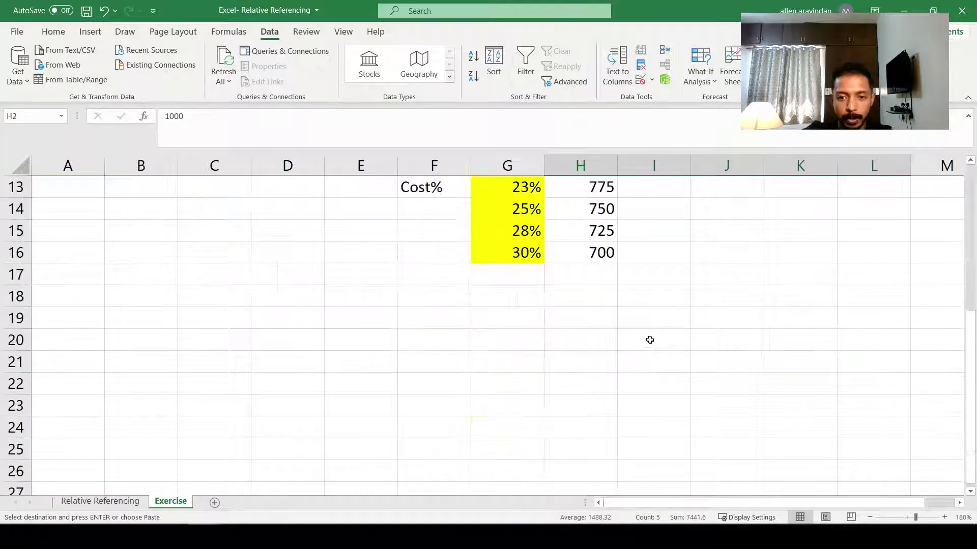
{"action": "left_click", "coordinate": [562, 321]}
{"action": "scroll", "coordinate": [544, 324], "scroll_direction": "up", "scroll_amount": 1}
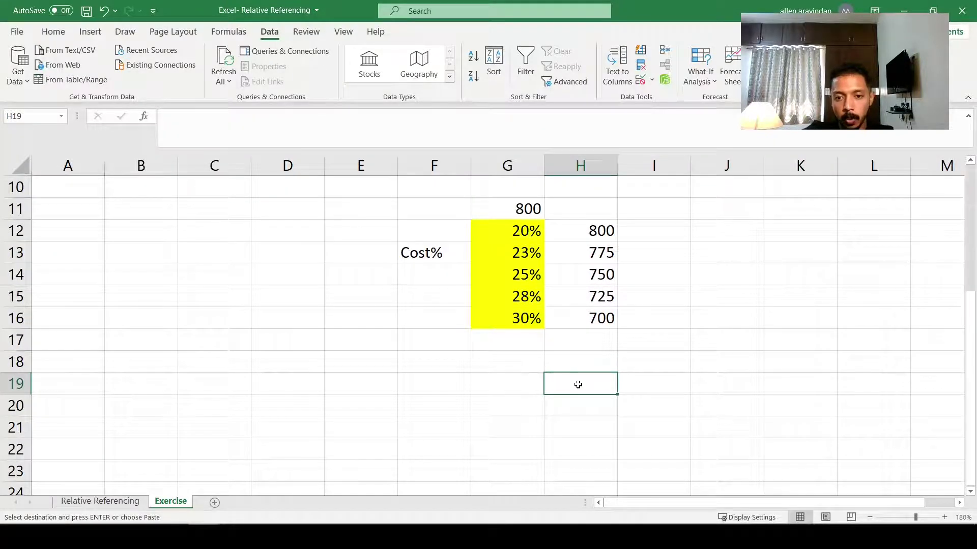
{"action": "key", "text": "ctrl+v"}
{"action": "key", "text": "Escape"}
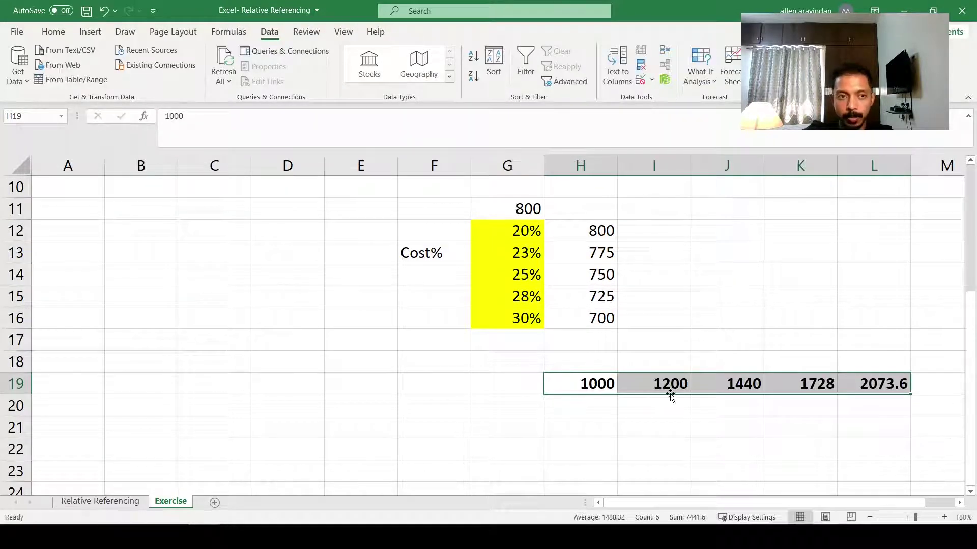
{"action": "double_click", "coordinate": [718, 384]}
{"action": "key", "text": "Escape"}
- Compare the layout around the pasted revenues in row 19 with the original table's top rows in G2:L3
{"action": "left_click", "coordinate": [523, 392]}
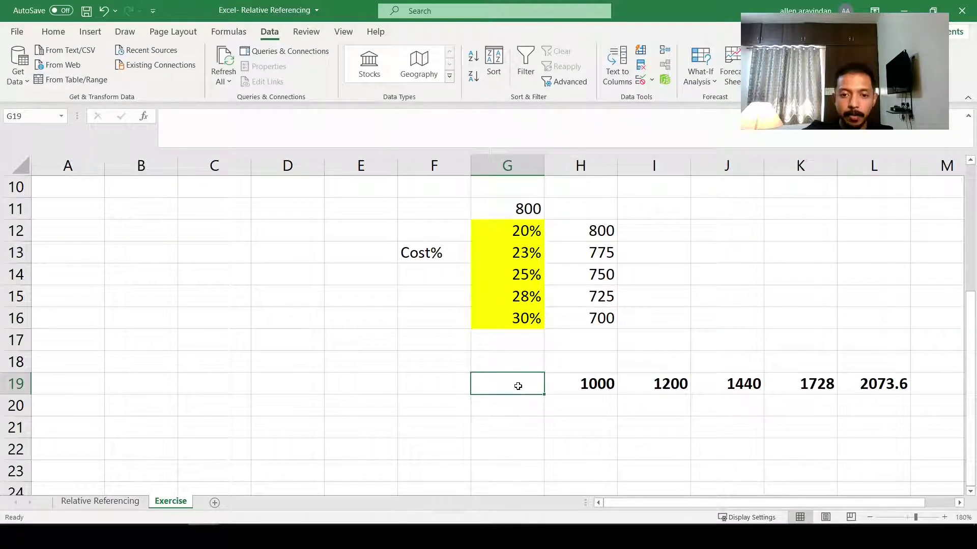
{"action": "left_click_drag", "start_coordinate": [514, 404], "coordinate": [505, 441]}
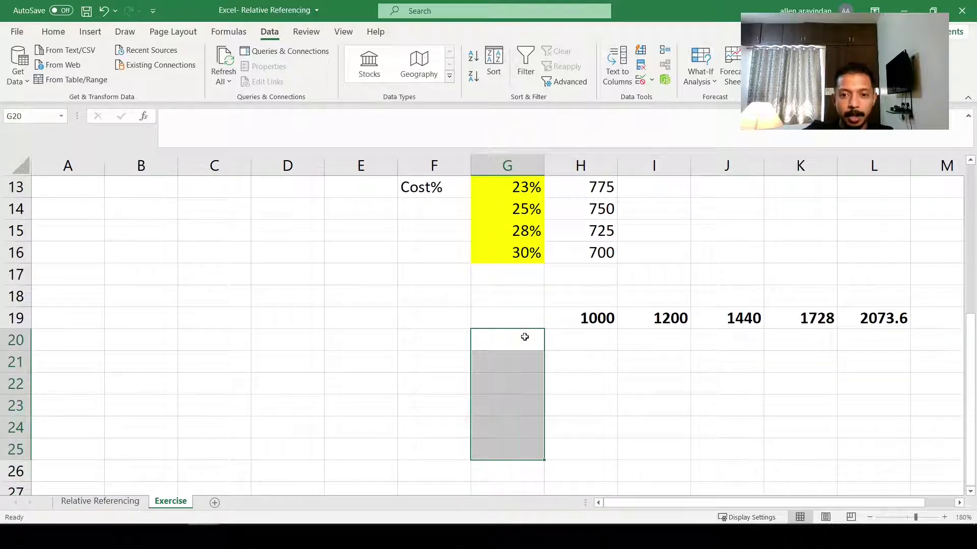
{"action": "left_click", "coordinate": [523, 319]}
{"action": "left_click", "coordinate": [590, 320]}
{"action": "left_click_drag", "start_coordinate": [590, 320], "coordinate": [868, 320]}
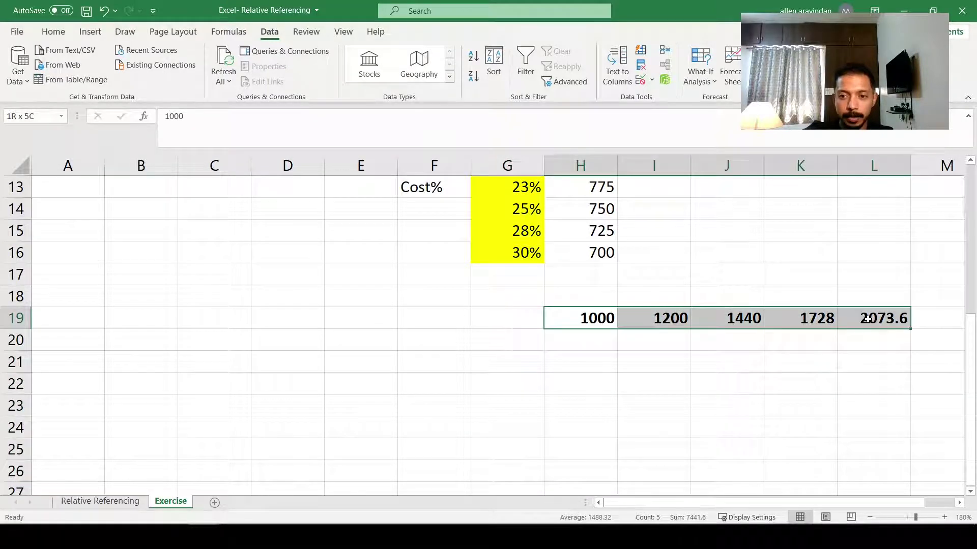
{"action": "left_click", "coordinate": [505, 321]}
{"action": "scroll", "coordinate": [519, 305], "scroll_direction": "up", "scroll_amount": 3}
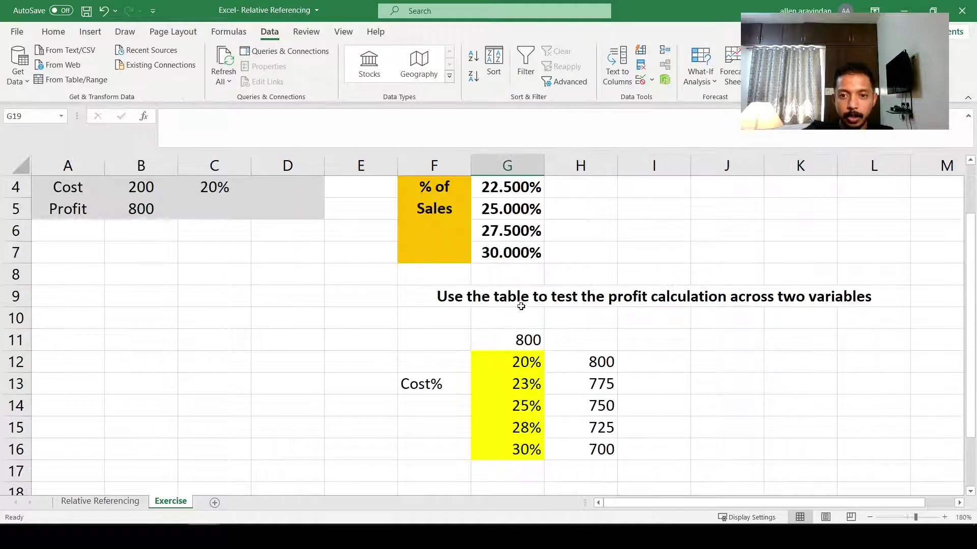
{"action": "scroll", "coordinate": [534, 239], "scroll_direction": "up", "scroll_amount": 1}
{"action": "left_click_drag", "start_coordinate": [520, 210], "coordinate": [862, 234]}
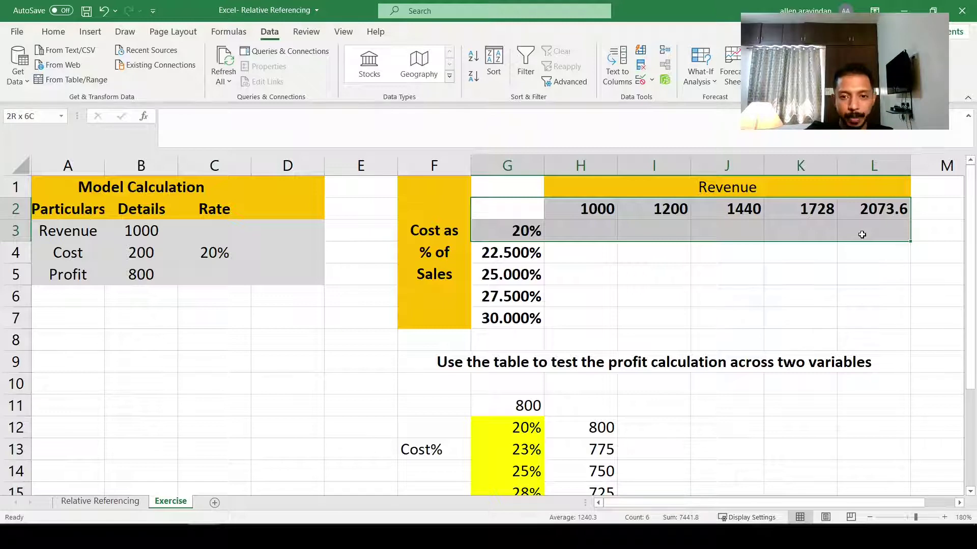
- Link cell G19, beside the pasted revenues, to the model's profit with the formula =B5
{"action": "scroll", "coordinate": [687, 335], "scroll_direction": "down", "scroll_amount": 3}
{"action": "left_click", "coordinate": [507, 340]}
{"action": "left_click", "coordinate": [510, 380]}
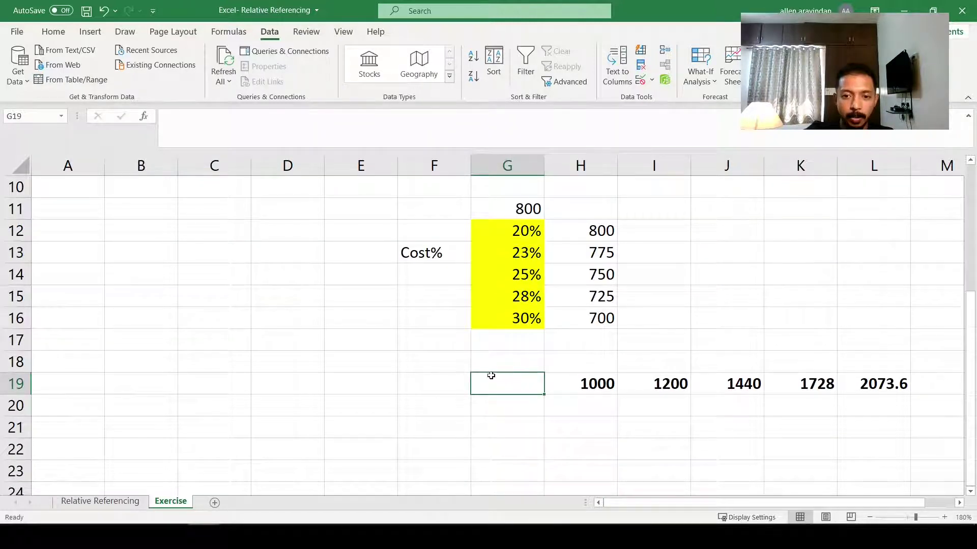
{"action": "type", "text": "="}
{"action": "scroll", "coordinate": [527, 393], "scroll_direction": "up", "scroll_amount": 3}
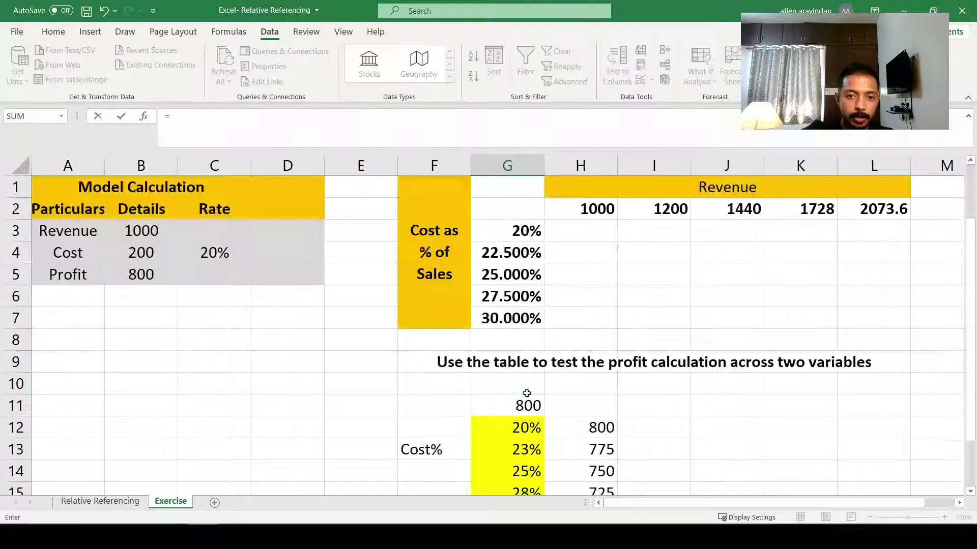
{"action": "left_click", "coordinate": [135, 279]}
{"action": "key", "text": "Return"}
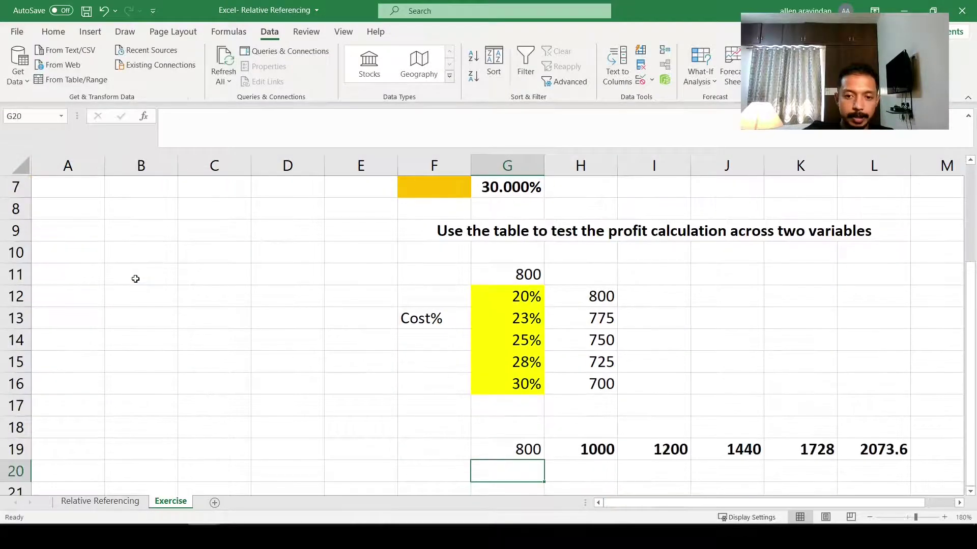
- Start a What-If data table on G19:L20 and set the model's revenue in B3 as the row input cell
{"action": "scroll", "coordinate": [196, 294], "scroll_direction": "down", "scroll_amount": 2}
{"action": "left_click_drag", "start_coordinate": [505, 315], "coordinate": [868, 346]}
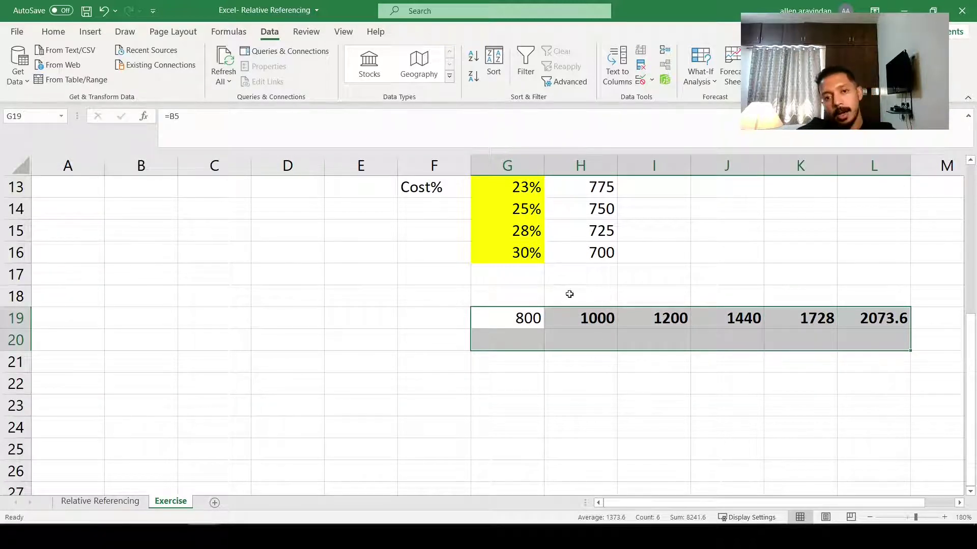
{"action": "left_click", "coordinate": [700, 74]}
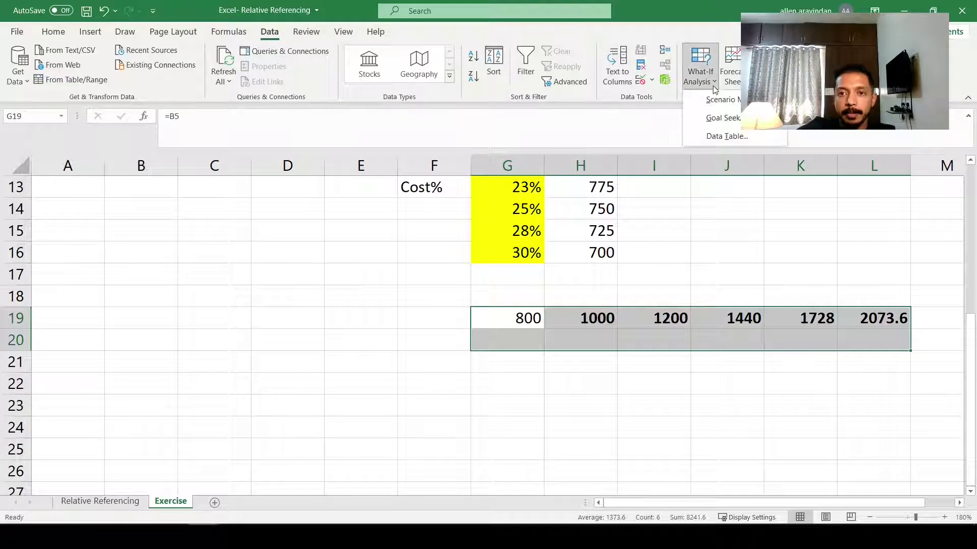
{"action": "left_click", "coordinate": [727, 137]}
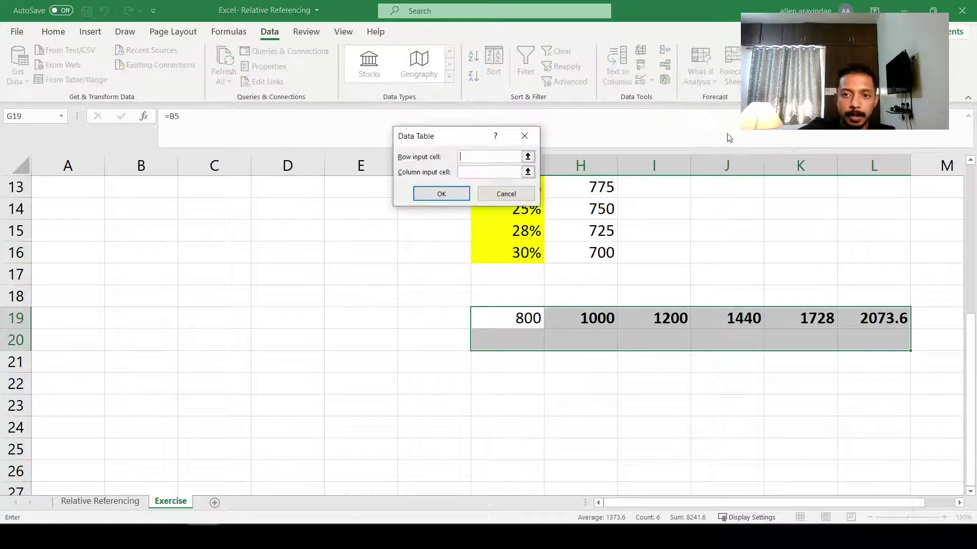
{"action": "scroll", "coordinate": [492, 305], "scroll_direction": "up", "scroll_amount": 1}
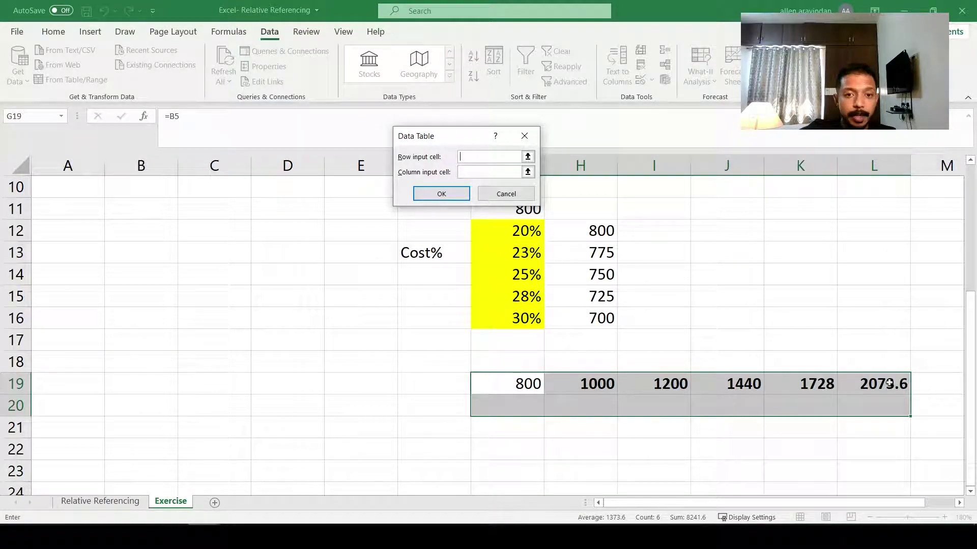
{"action": "scroll", "coordinate": [48, 342], "scroll_direction": "up", "scroll_amount": 3}
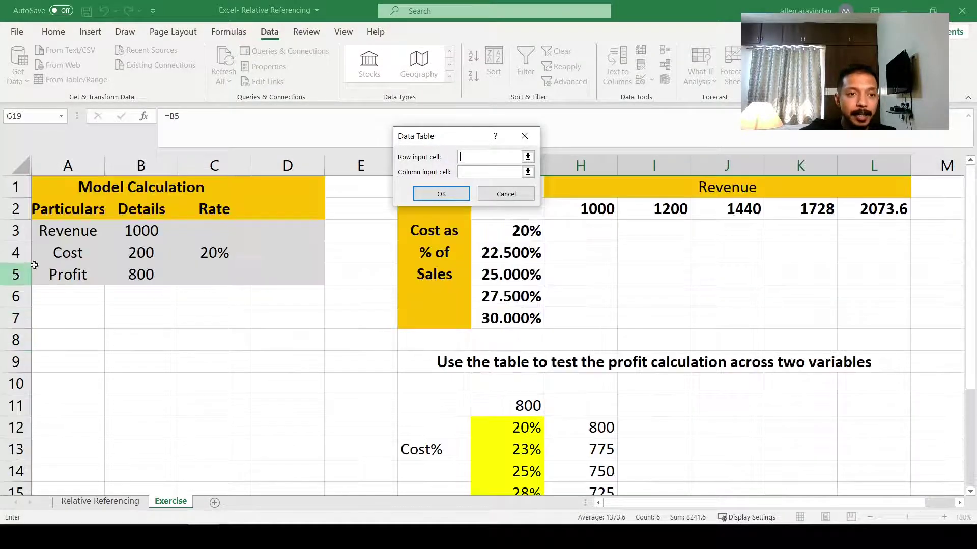
{"action": "left_click", "coordinate": [138, 229]}
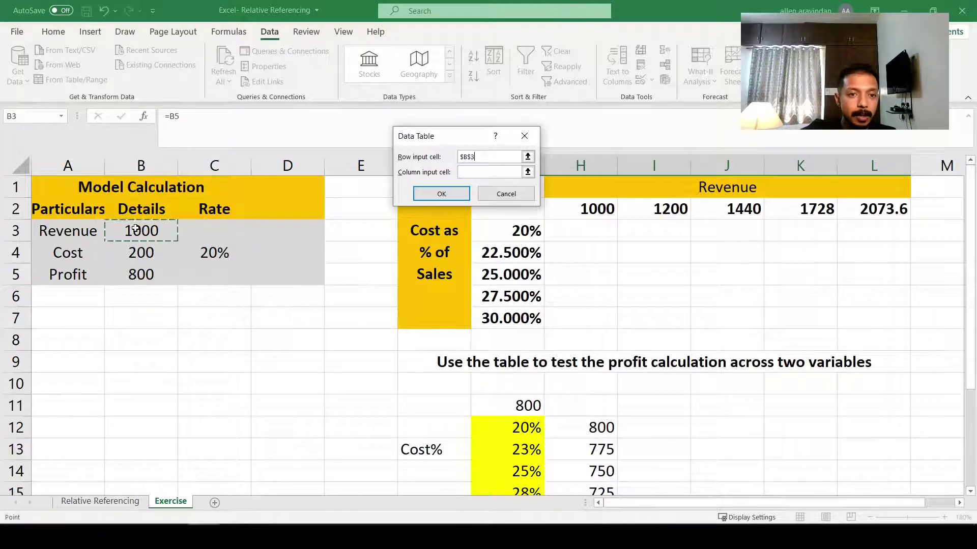
- Set blank cell D20 as the column input cell and generate the revenue data table
{"action": "left_click", "coordinate": [495, 173]}
{"action": "scroll", "coordinate": [475, 212], "scroll_direction": "down", "scroll_amount": 4}
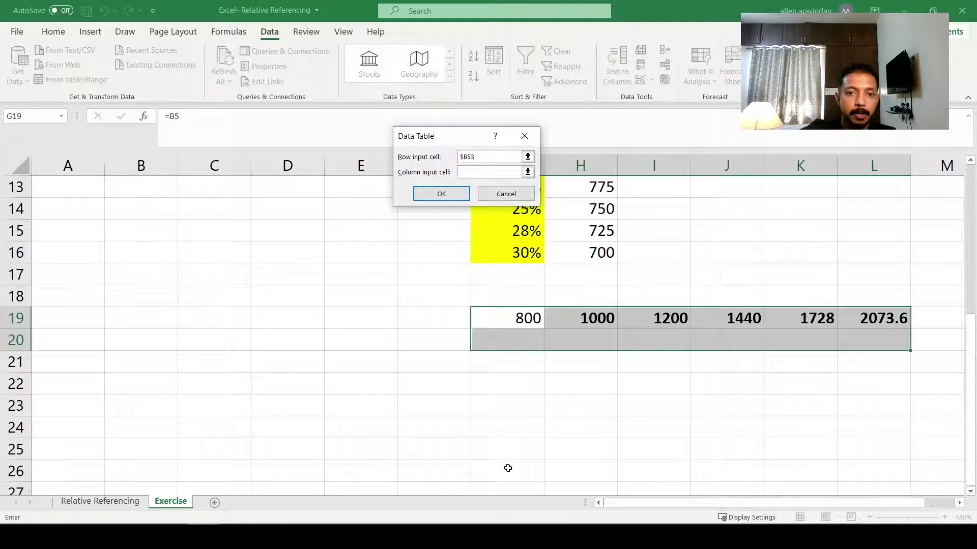
{"action": "left_click", "coordinate": [268, 334]}
{"action": "left_click", "coordinate": [452, 194]}
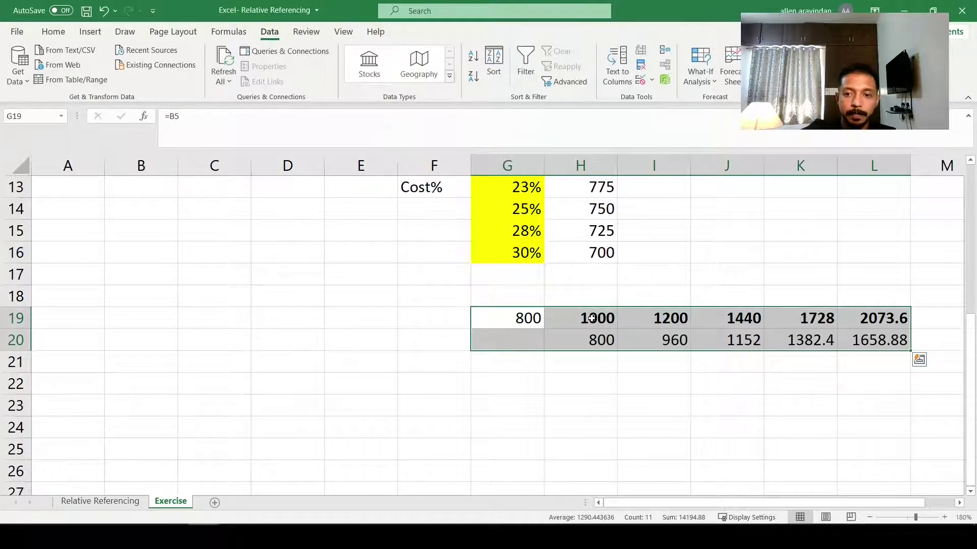
- Examine the revenue data table's first and last profit results in H20 and L20 against the revenues in row 19
{"action": "left_click", "coordinate": [590, 345]}
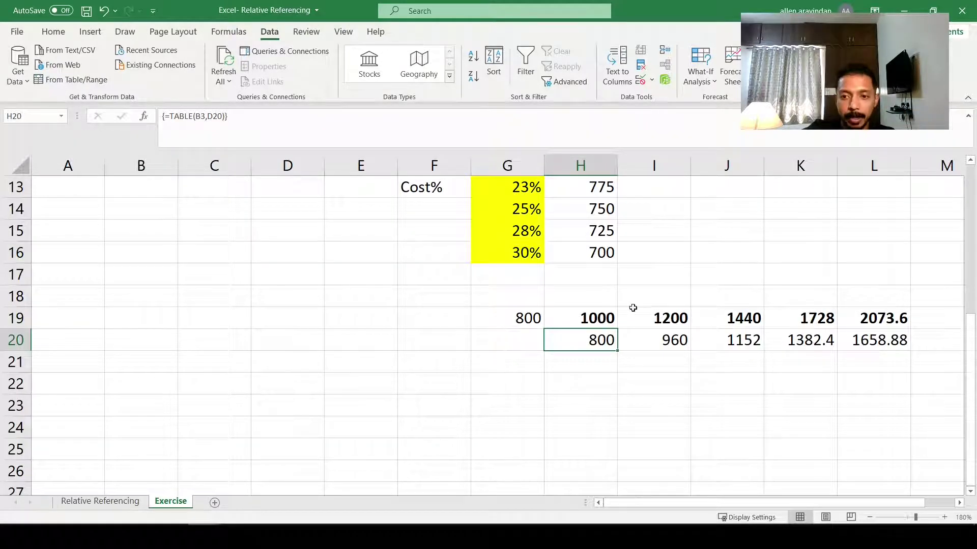
{"action": "scroll", "coordinate": [557, 306], "scroll_direction": "up", "scroll_amount": 1}
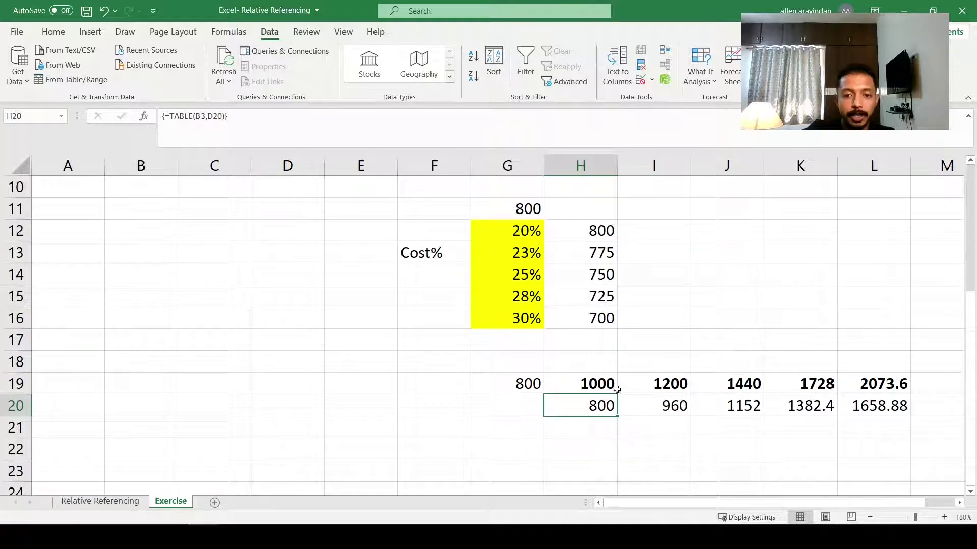
{"action": "left_click", "coordinate": [868, 386]}
{"action": "left_click", "coordinate": [873, 409]}
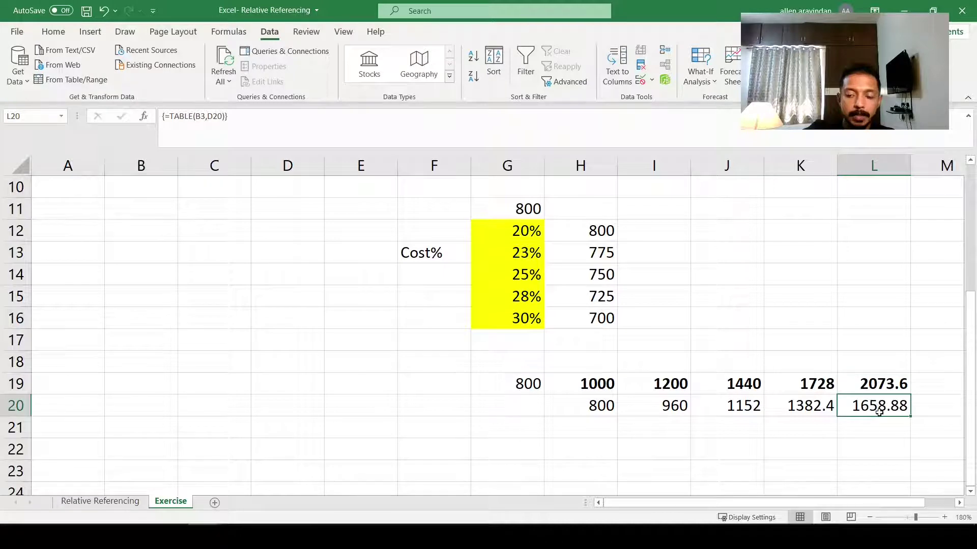
- Temporarily set the model's revenue in B3 to 1728 to check the profit in B5 against the revenue table, and undo the entry
{"action": "left_click", "coordinate": [817, 380]}
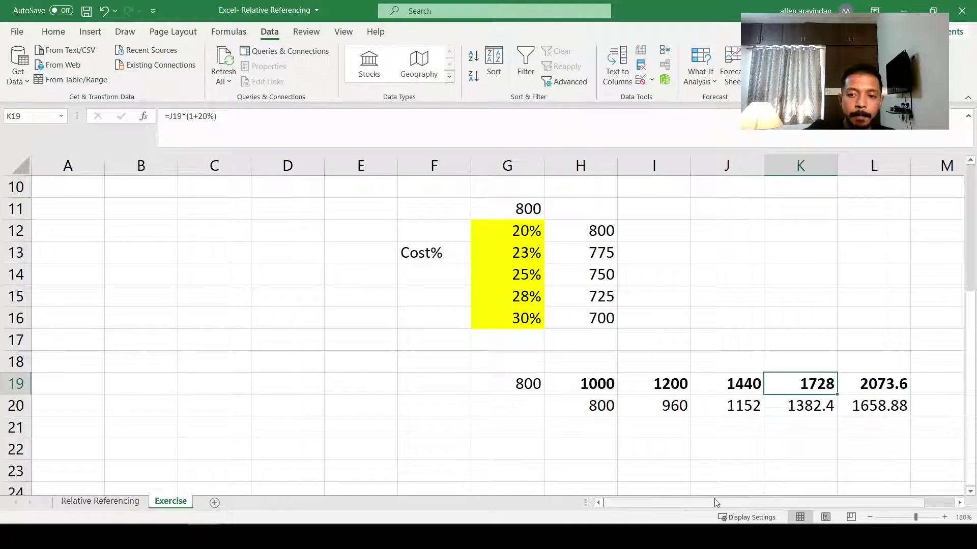
{"action": "scroll", "coordinate": [354, 402], "scroll_direction": "up", "scroll_amount": 3}
{"action": "left_click", "coordinate": [147, 230]}
{"action": "type", "text": "1"}
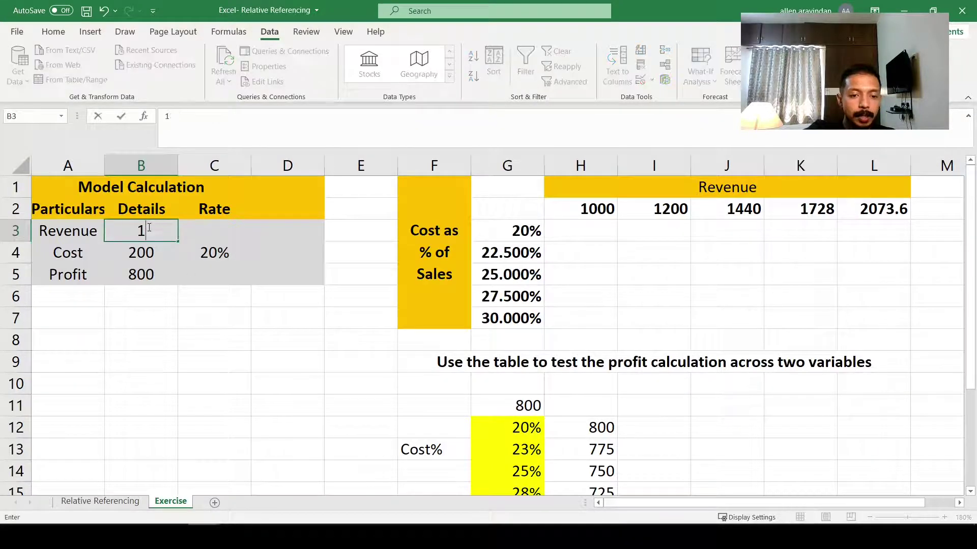
{"action": "type", "text": "72"}
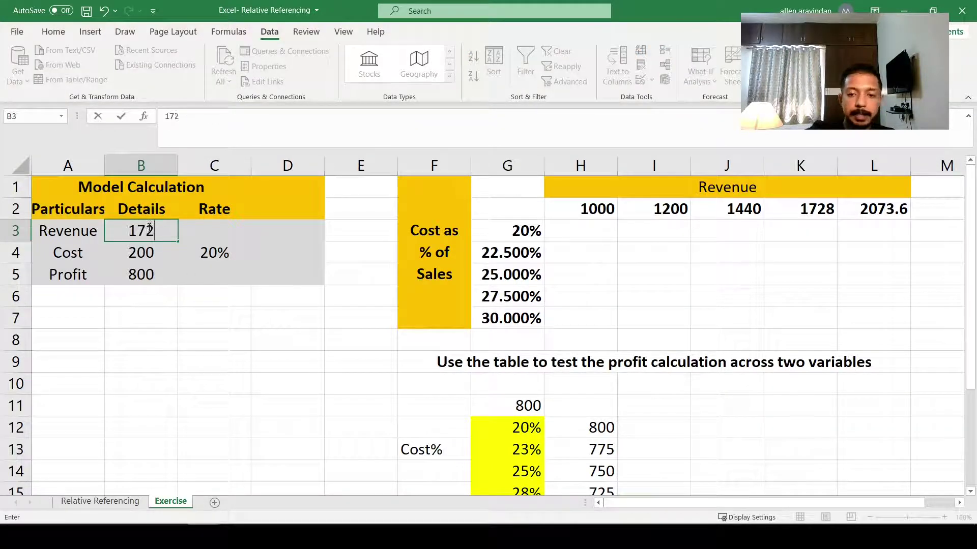
{"action": "scroll", "coordinate": [229, 242], "scroll_direction": "down", "scroll_amount": 4}
{"action": "scroll", "coordinate": [185, 292], "scroll_direction": "up", "scroll_amount": 4}
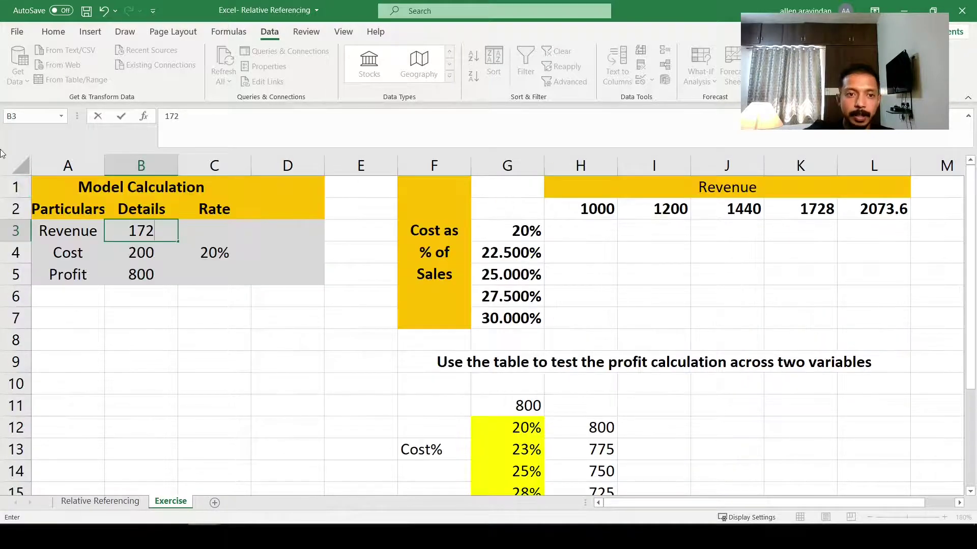
{"action": "type", "text": "8"}
{"action": "key", "text": "Return"}
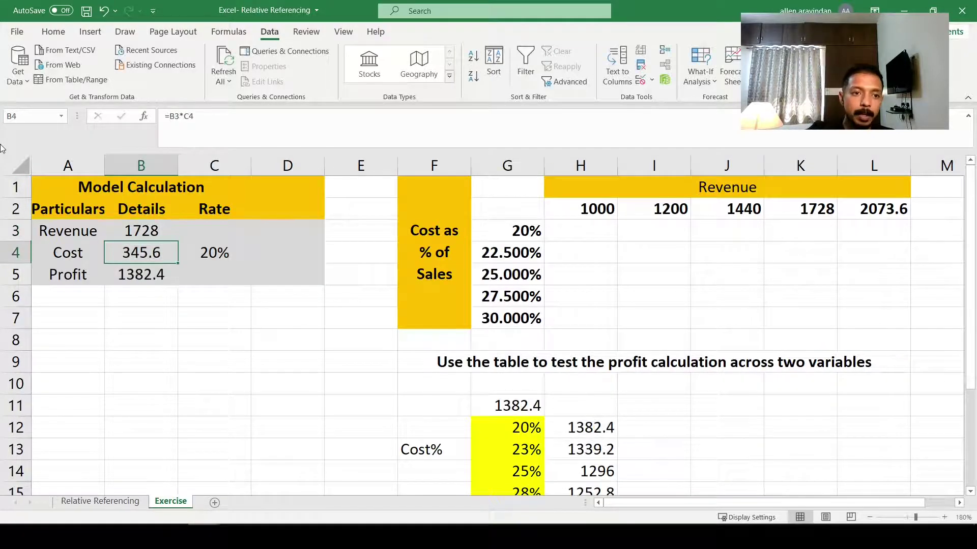
{"action": "left_click", "coordinate": [148, 274]}
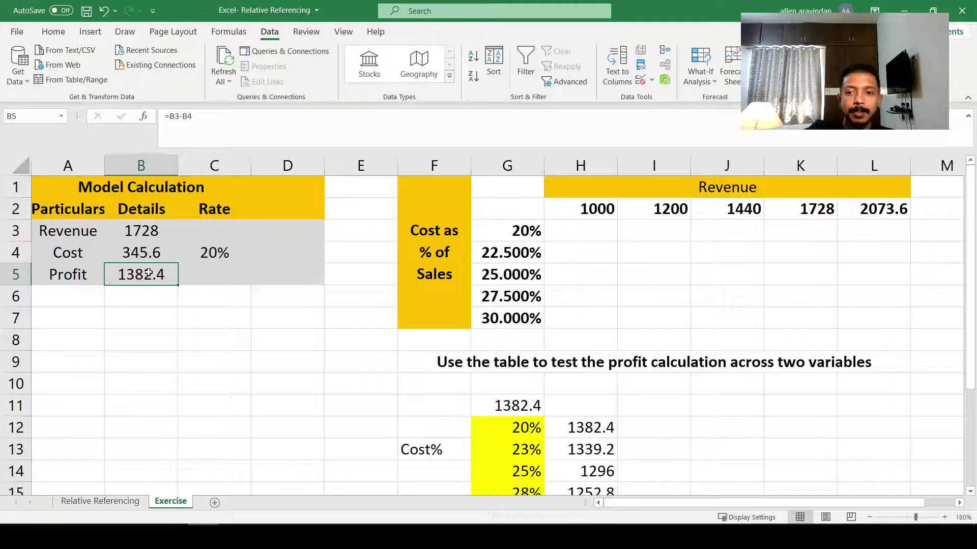
{"action": "key", "text": "ctrl+z"}
- Temporarily set the model's cost rate in C4 to 30% to check the profit in B5 against the cost table, and undo the entry
{"action": "scroll", "coordinate": [508, 315], "scroll_direction": "down", "scroll_amount": 2}
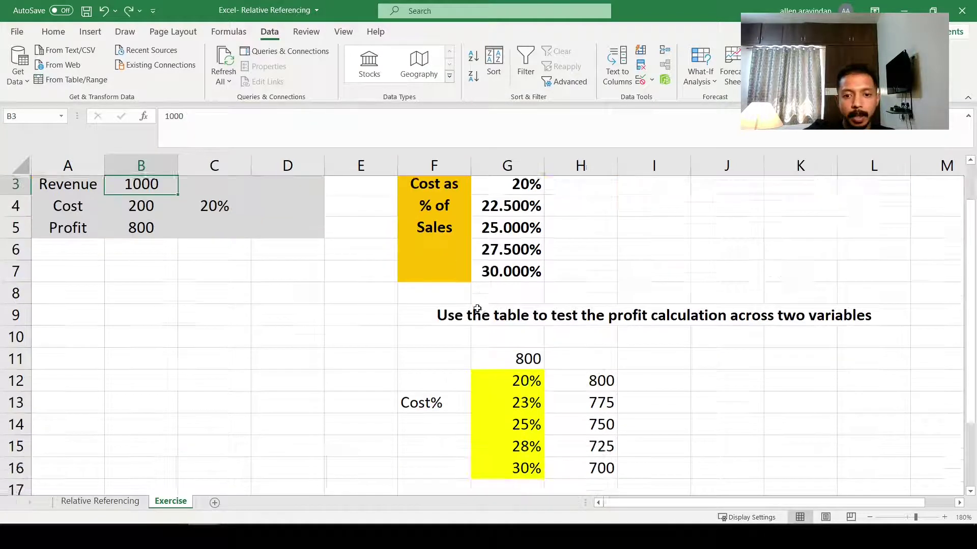
{"action": "left_click", "coordinate": [528, 390]}
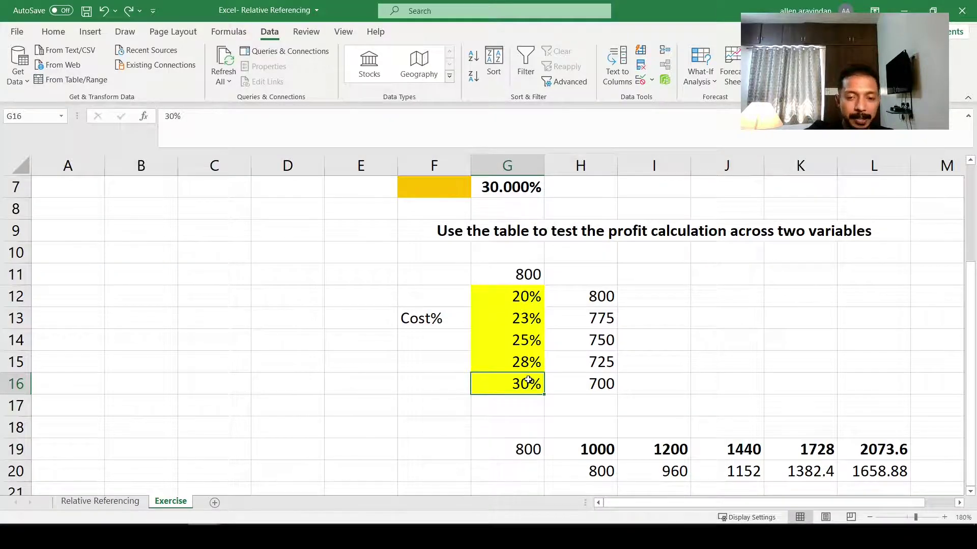
{"action": "scroll", "coordinate": [529, 381], "scroll_direction": "up", "scroll_amount": 2}
{"action": "scroll", "coordinate": [307, 275], "scroll_direction": "down", "scroll_amount": 1}
{"action": "scroll", "coordinate": [212, 203], "scroll_direction": "up", "scroll_amount": 1}
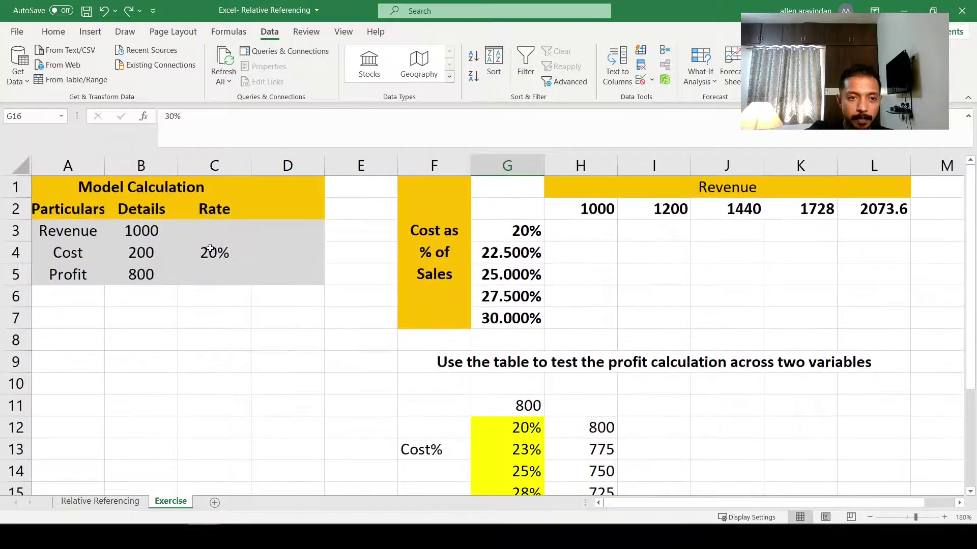
{"action": "left_click", "coordinate": [210, 249]}
{"action": "scroll", "coordinate": [242, 272], "scroll_direction": "down", "scroll_amount": 2}
{"action": "scroll", "coordinate": [148, 343], "scroll_direction": "up", "scroll_amount": 2}
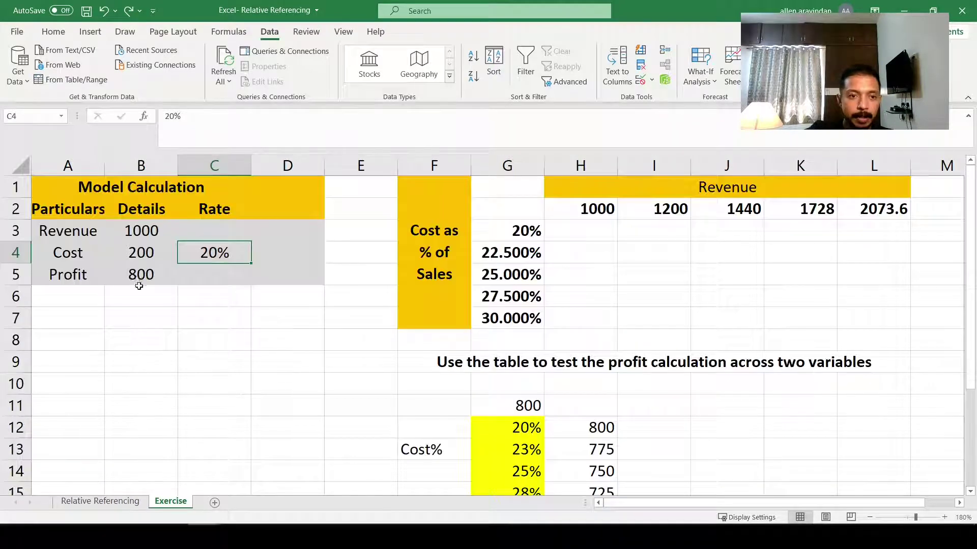
{"action": "type", "text": "30"}
{"action": "key", "text": "Return"}
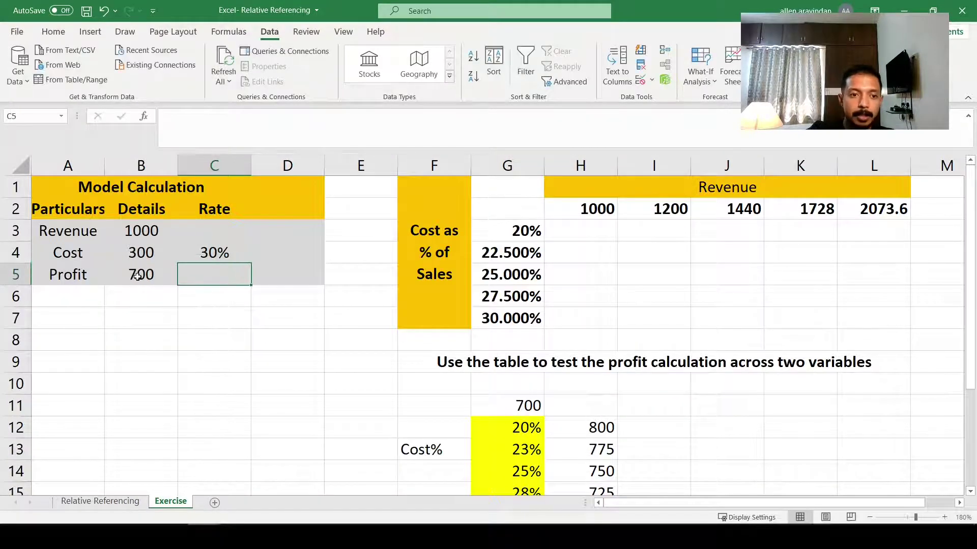
{"action": "left_click", "coordinate": [138, 276]}
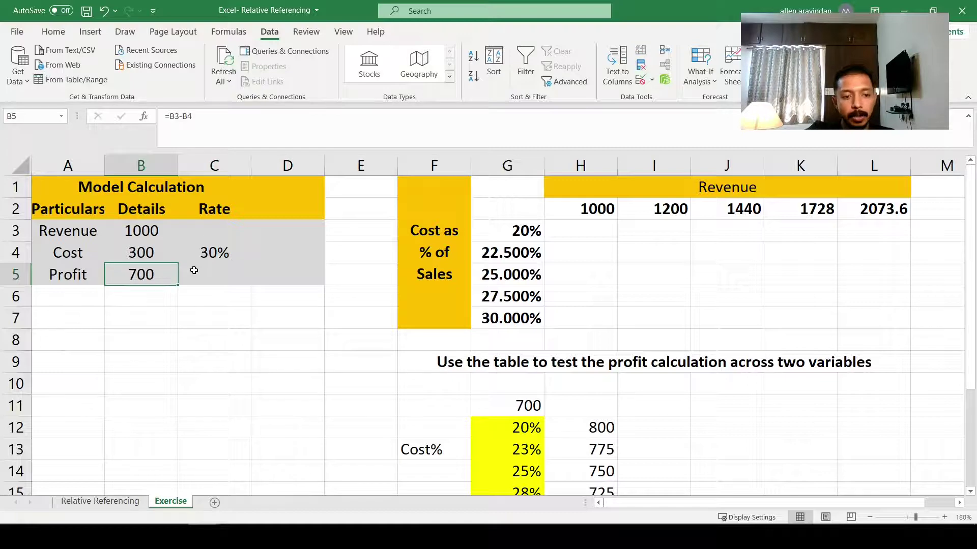
{"action": "key", "text": "ctrl+z"}
{"action": "scroll", "coordinate": [194, 270], "scroll_direction": "down", "scroll_amount": 3}
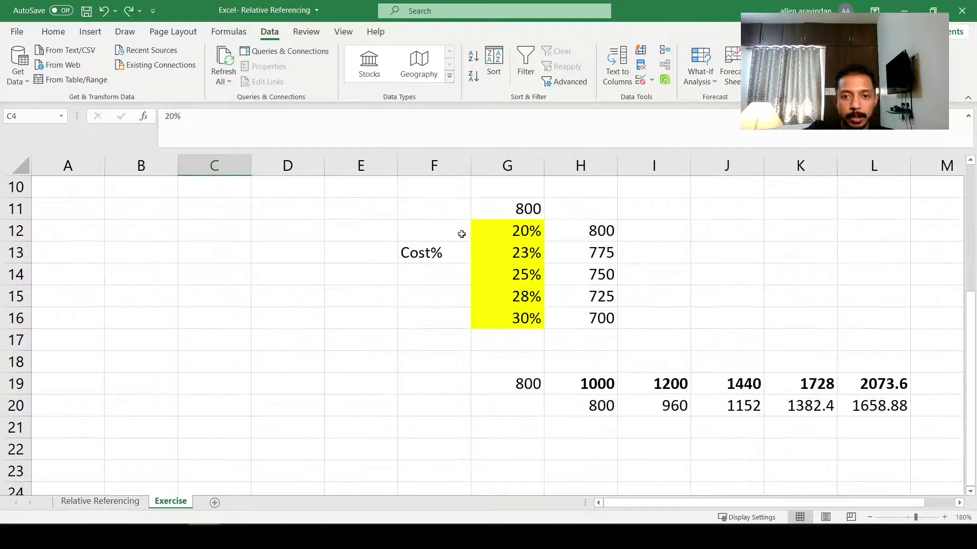